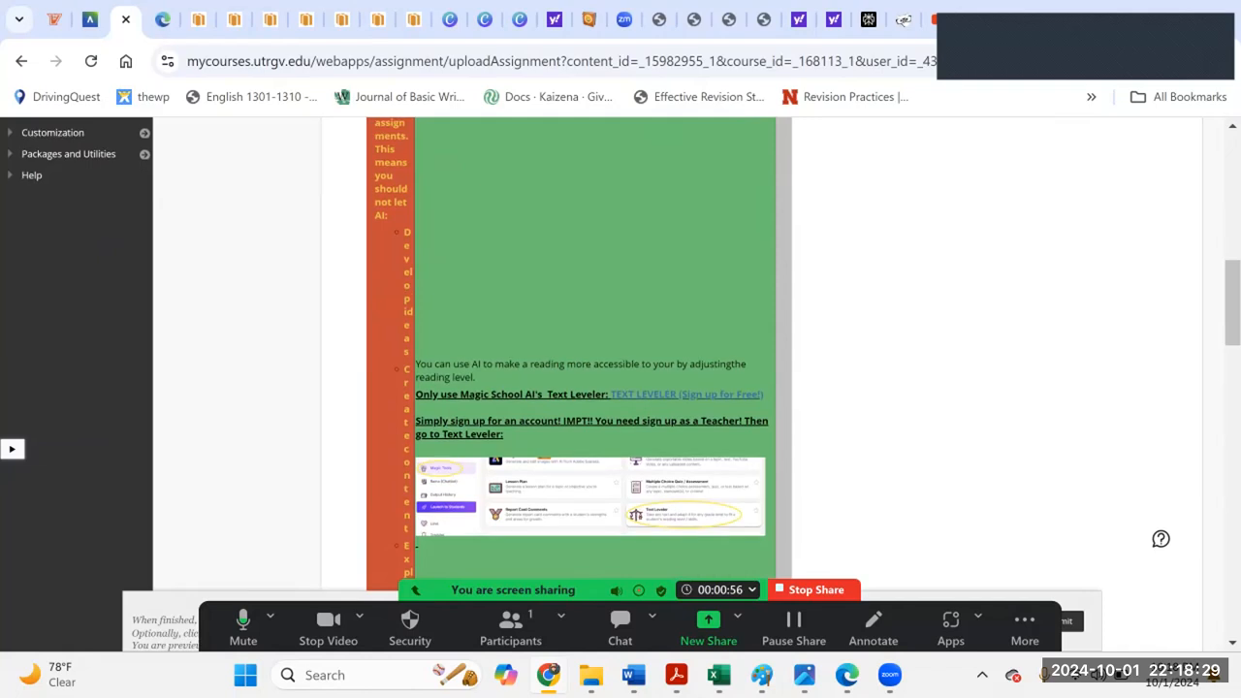
# Step: Open the "TEXT LEVELER (Sign up for Free!)" link from the assignment in a new browser tab and switch to that tab
pyautogui.moveTo(446, 270); pyautogui.dragTo(608, 327)
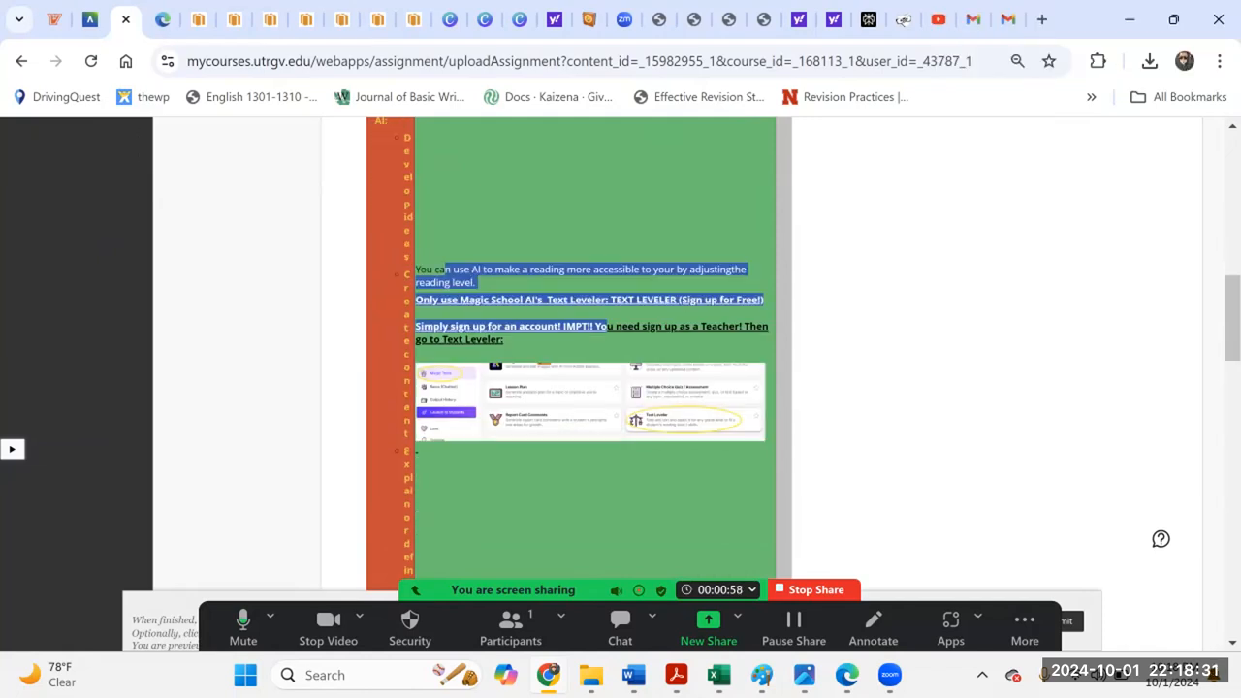
pyautogui.click(608, 329)
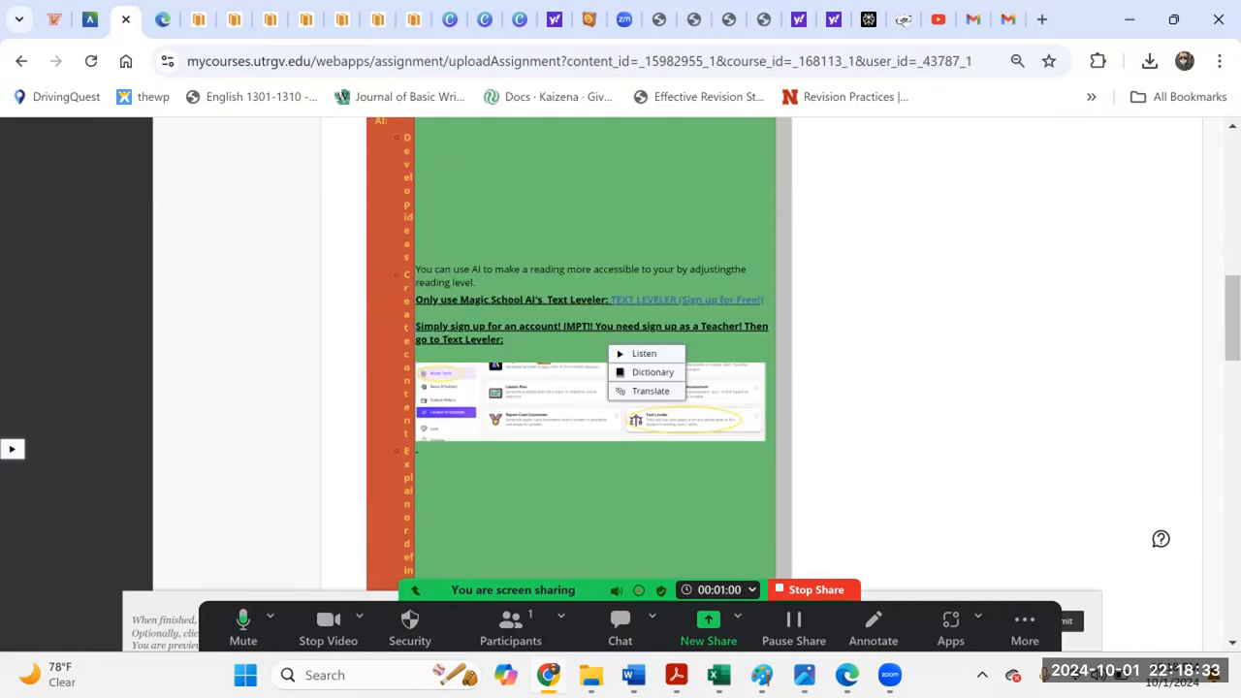
pyautogui.rightClick(662, 303)
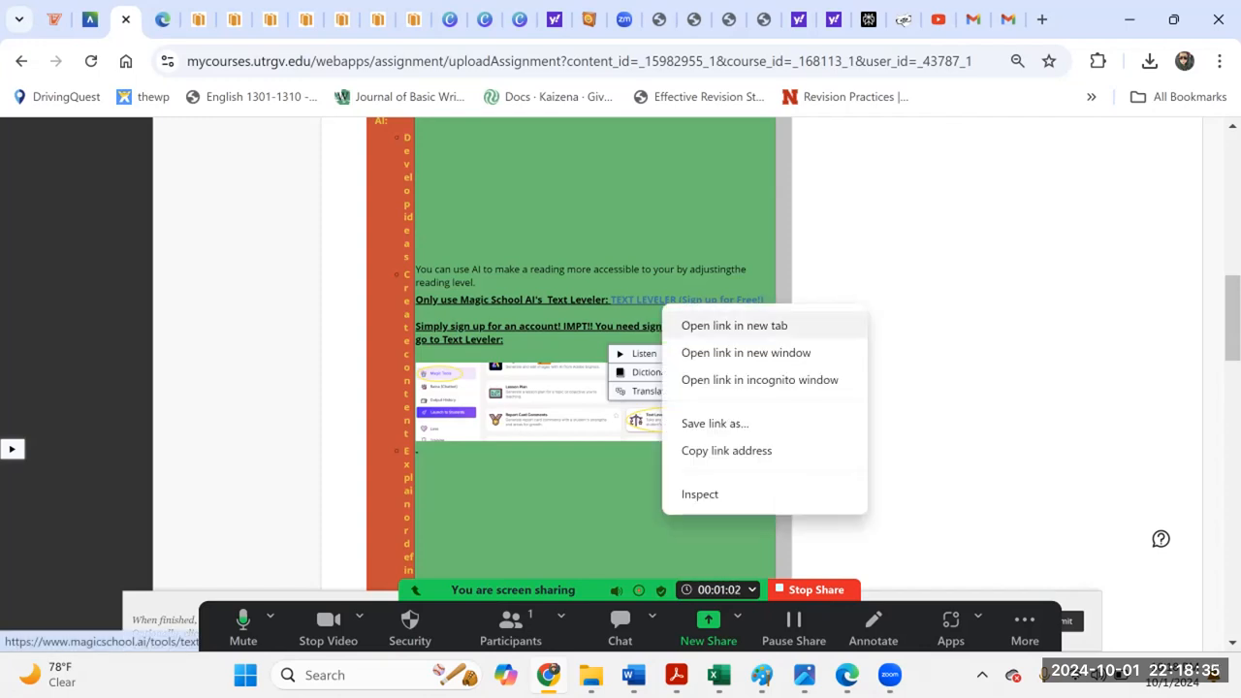
pyautogui.click(734, 326)
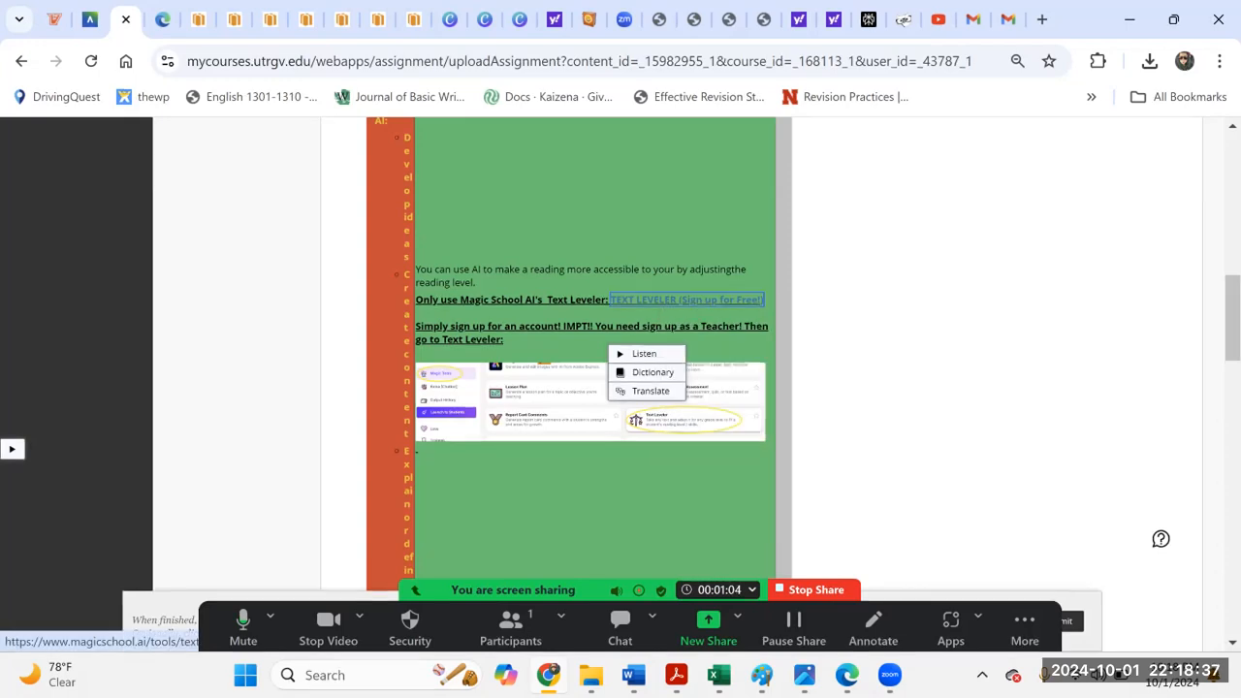
pyautogui.click(161, 22)
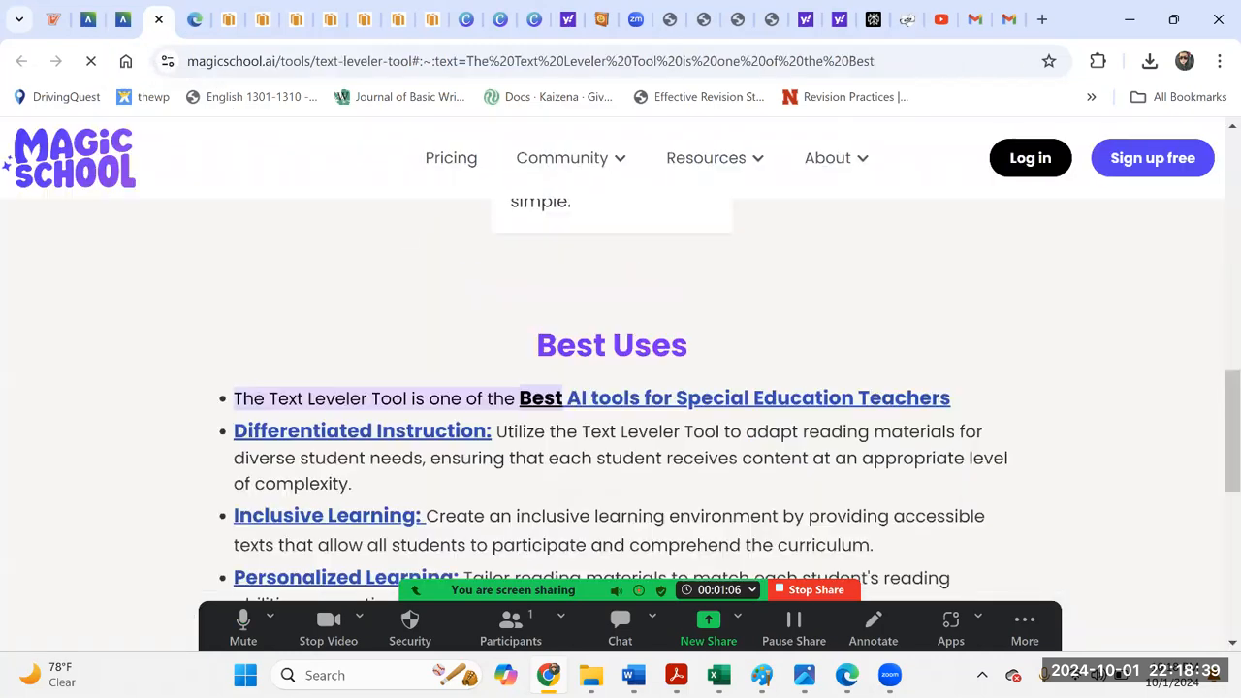
# Step: Start the free MagicSchool sign-up from the Text Leveler Tool page and choose to use it as An Educator (Age 18+)
pyautogui.scroll(-3, 620, 388)
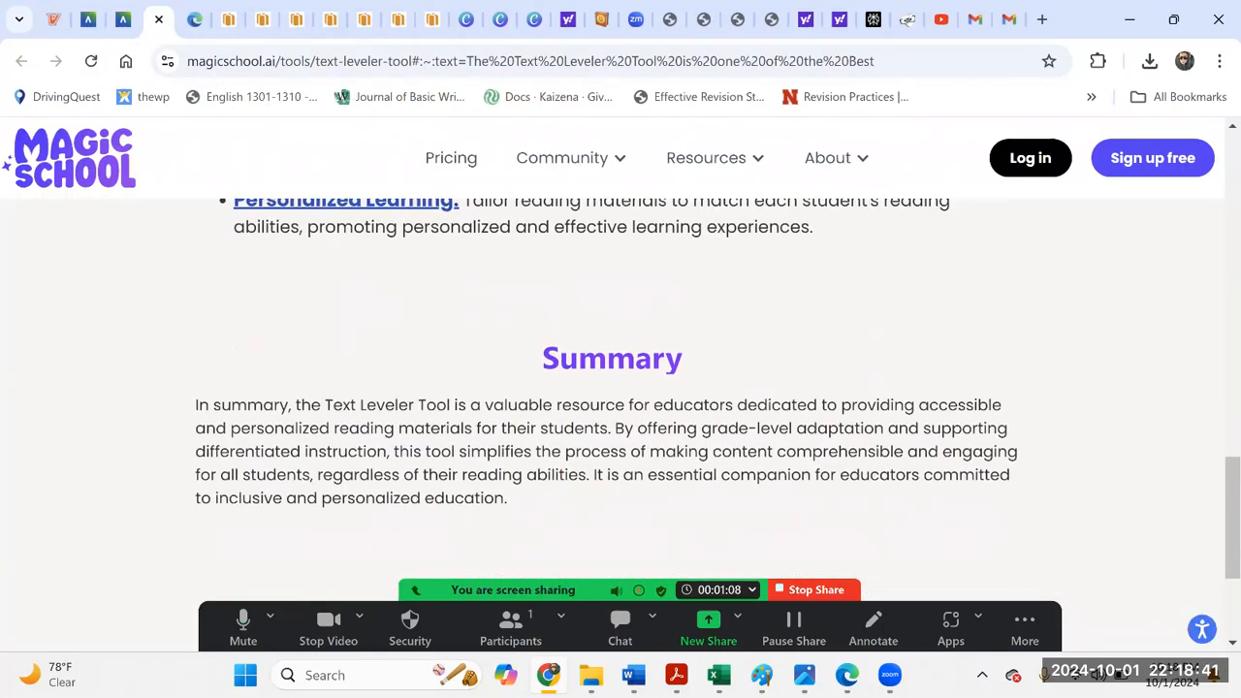
pyautogui.scroll(7, 620, 388)
pyautogui.scroll(6, 620, 387)
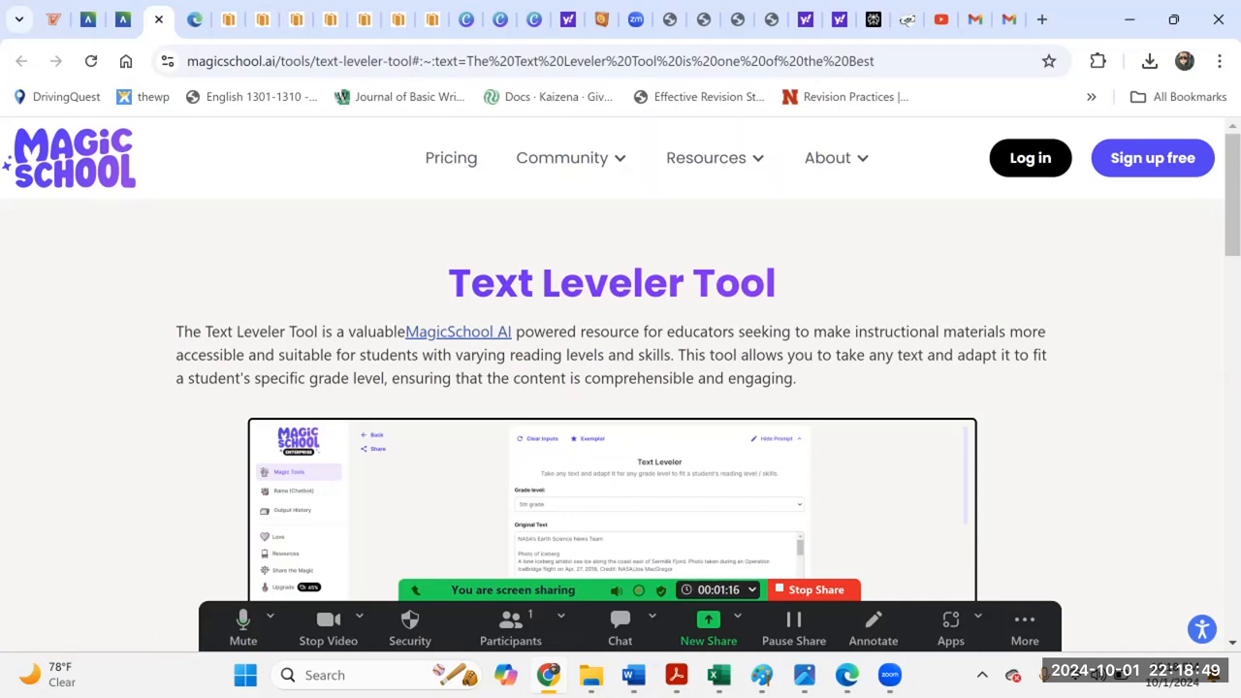
pyautogui.click(1153, 158)
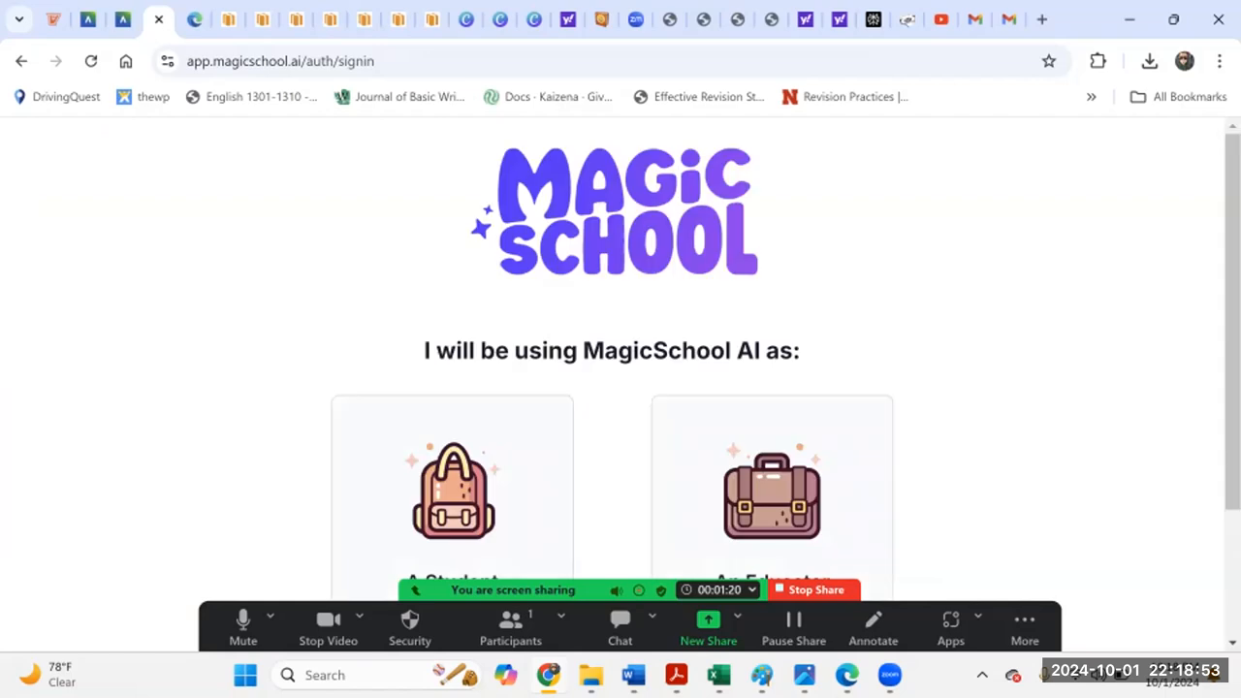
pyautogui.scroll(-3, 772, 369)
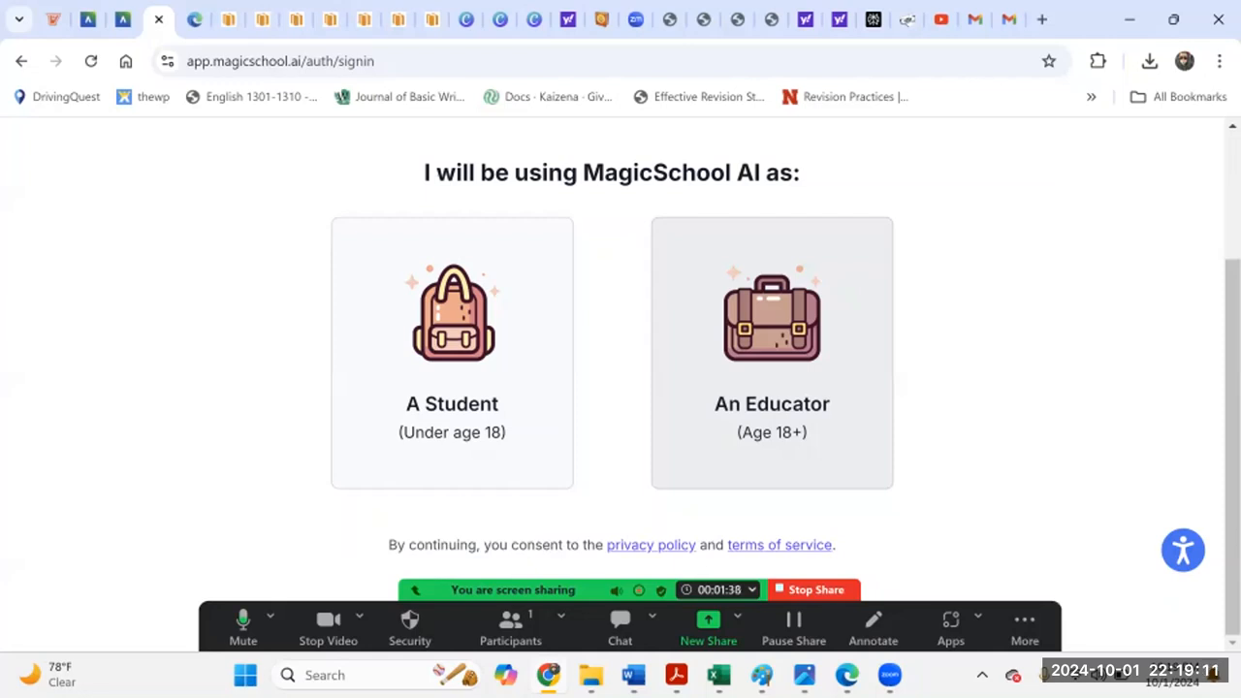
pyautogui.click(762, 341)
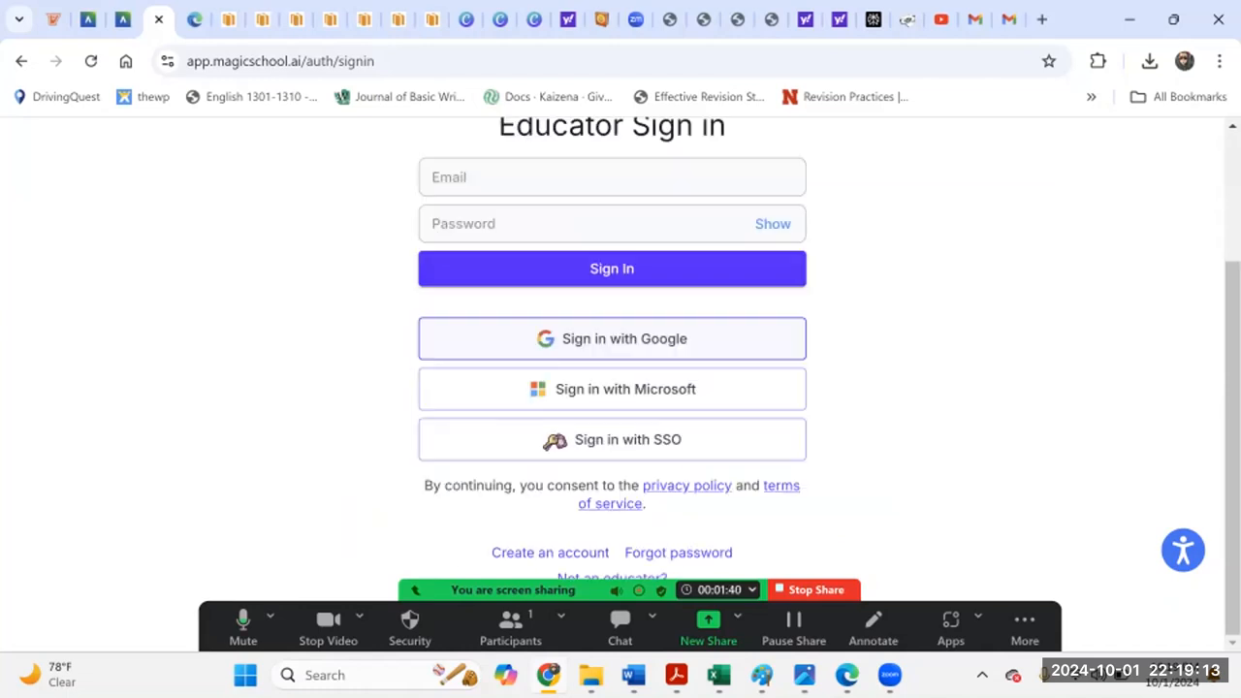
# Step: Try to sign in as an educator with the saved e-mail address and the account password
pyautogui.click(612, 176)
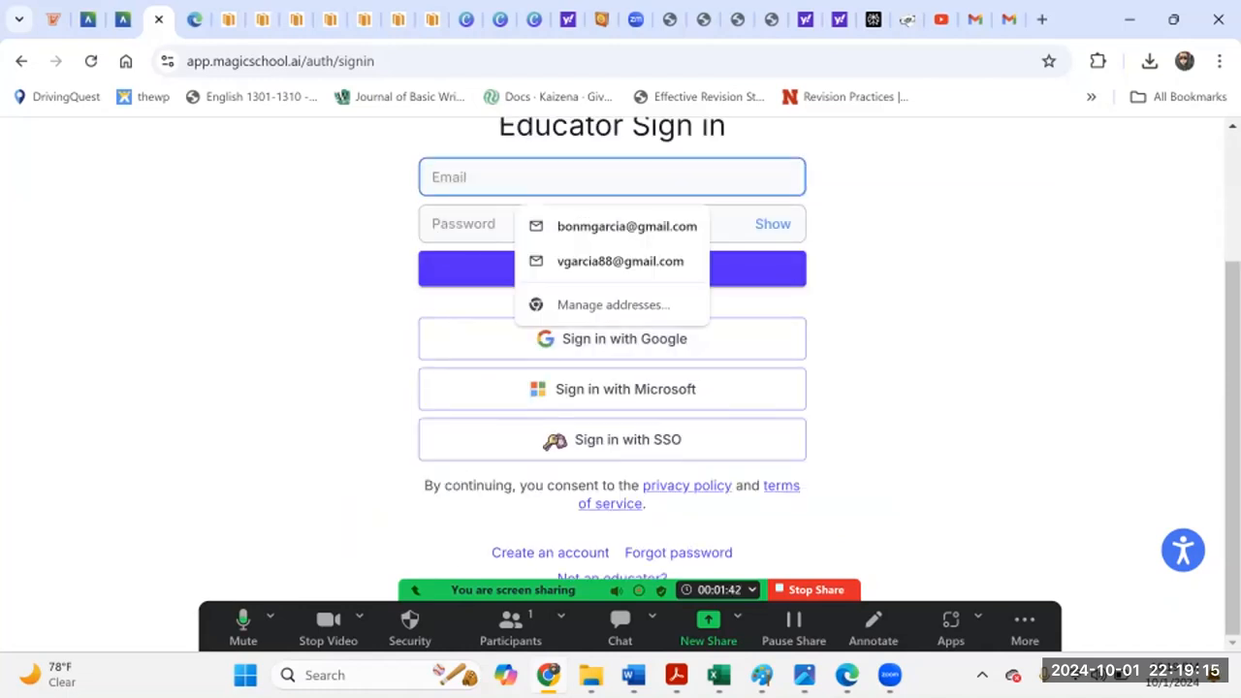
pyautogui.click(618, 261)
pyautogui.click(612, 224)
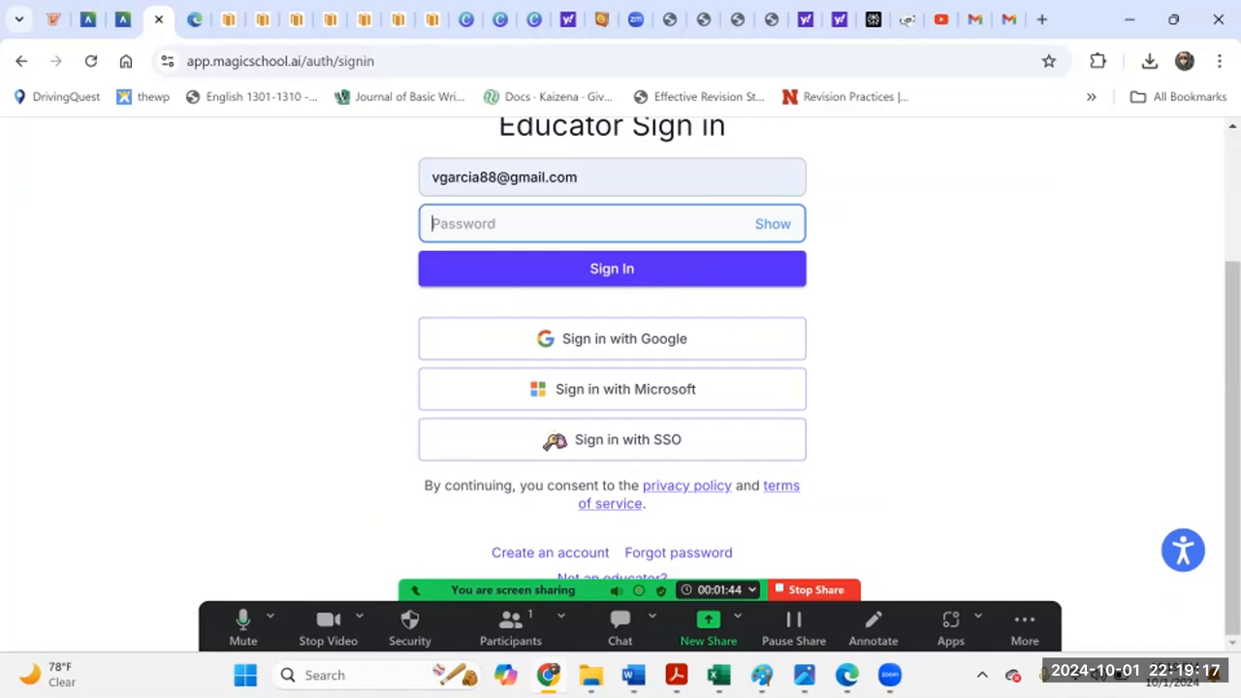
pyautogui.write('••••••••')
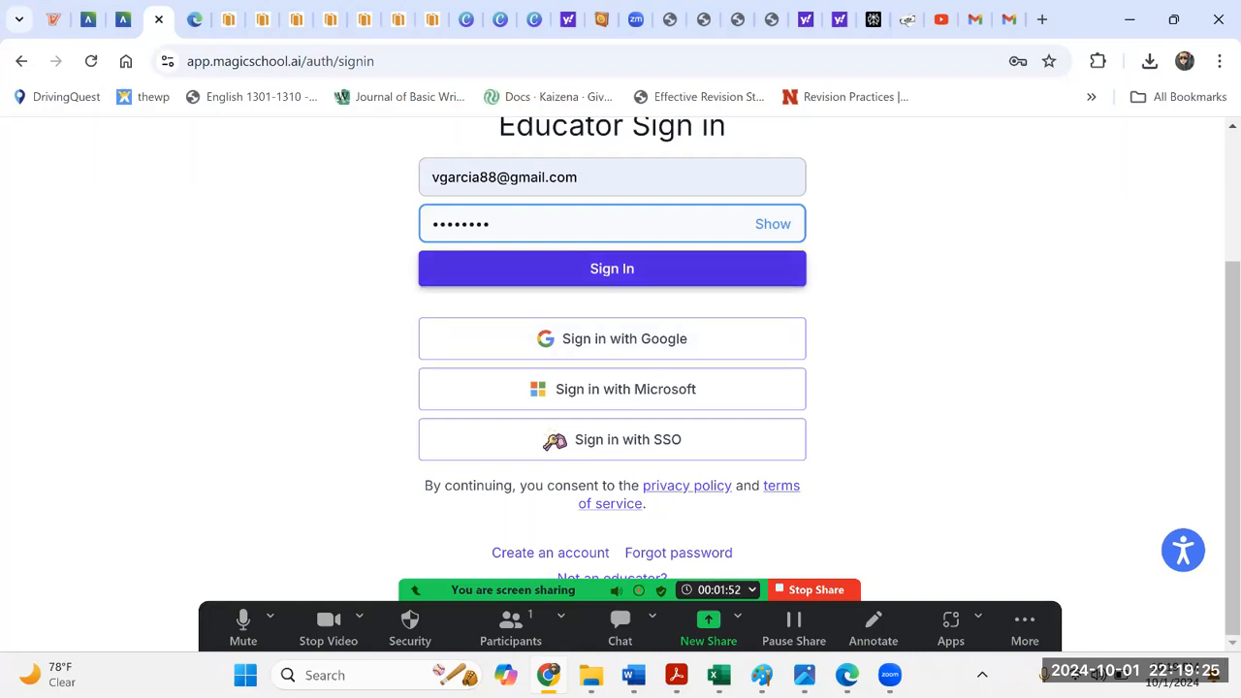
pyautogui.click(612, 269)
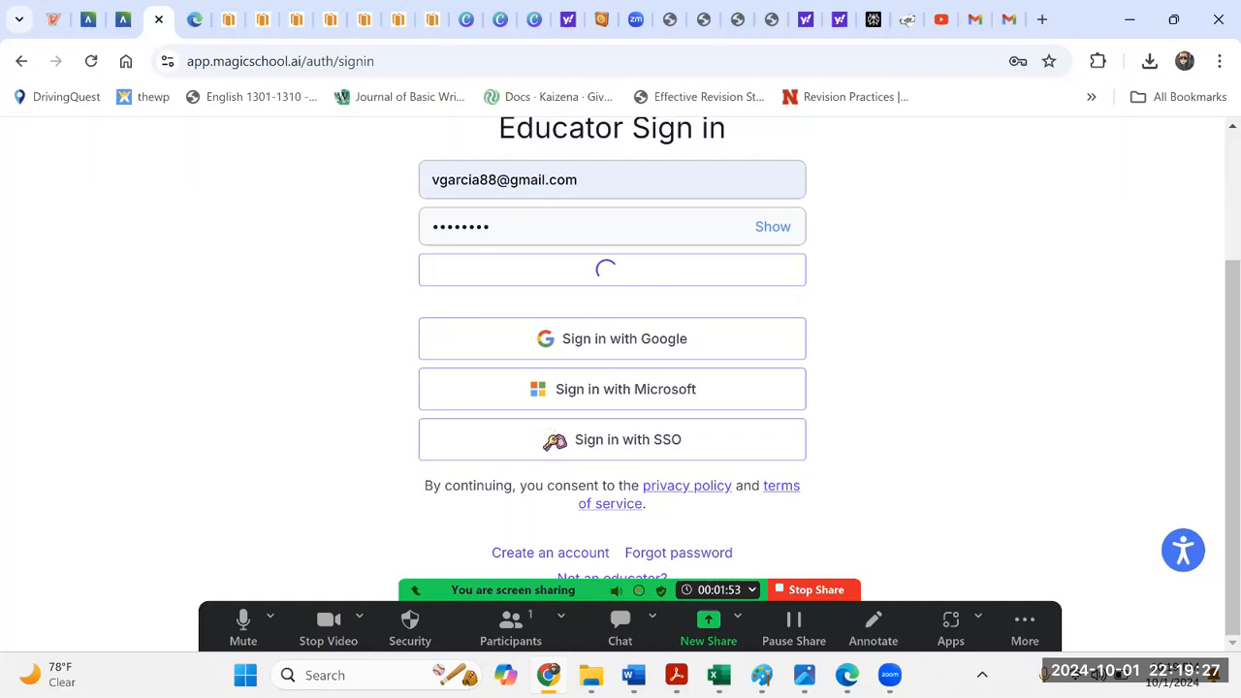
pyautogui.doubleClick(461, 224)
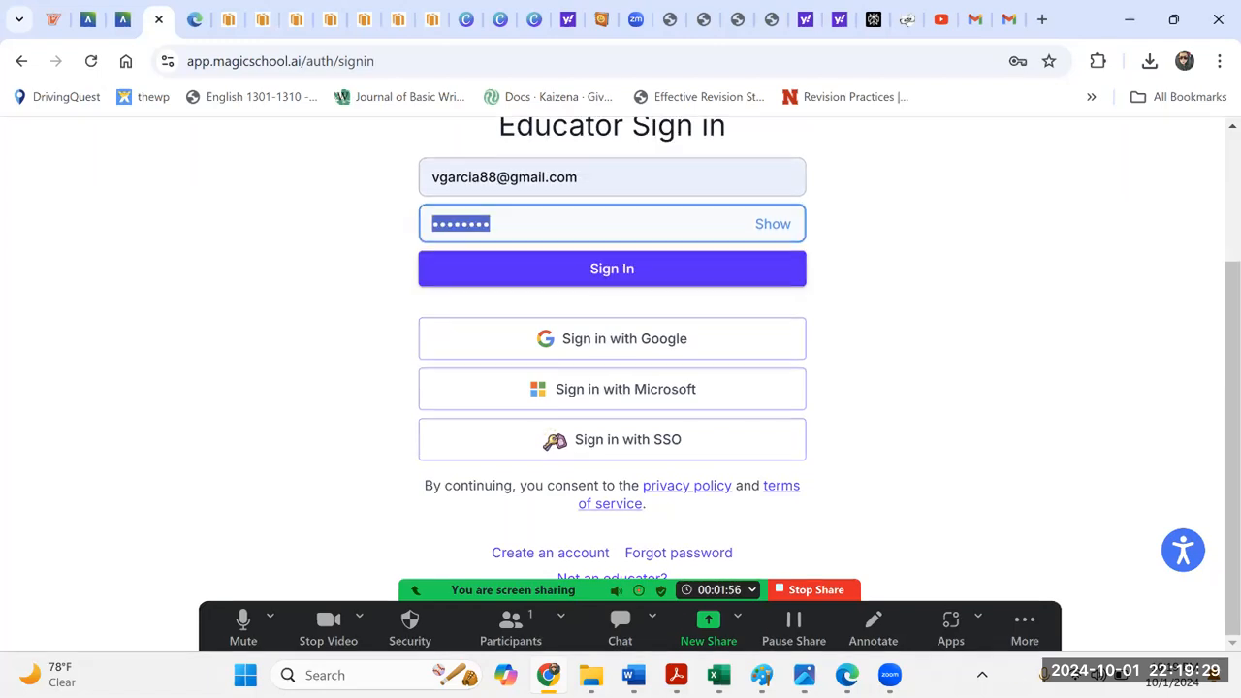
# Step: Sign in with Google using the second listed account, dismiss the offer to save the password, and continue to magicschool-ai
pyautogui.click(612, 338)
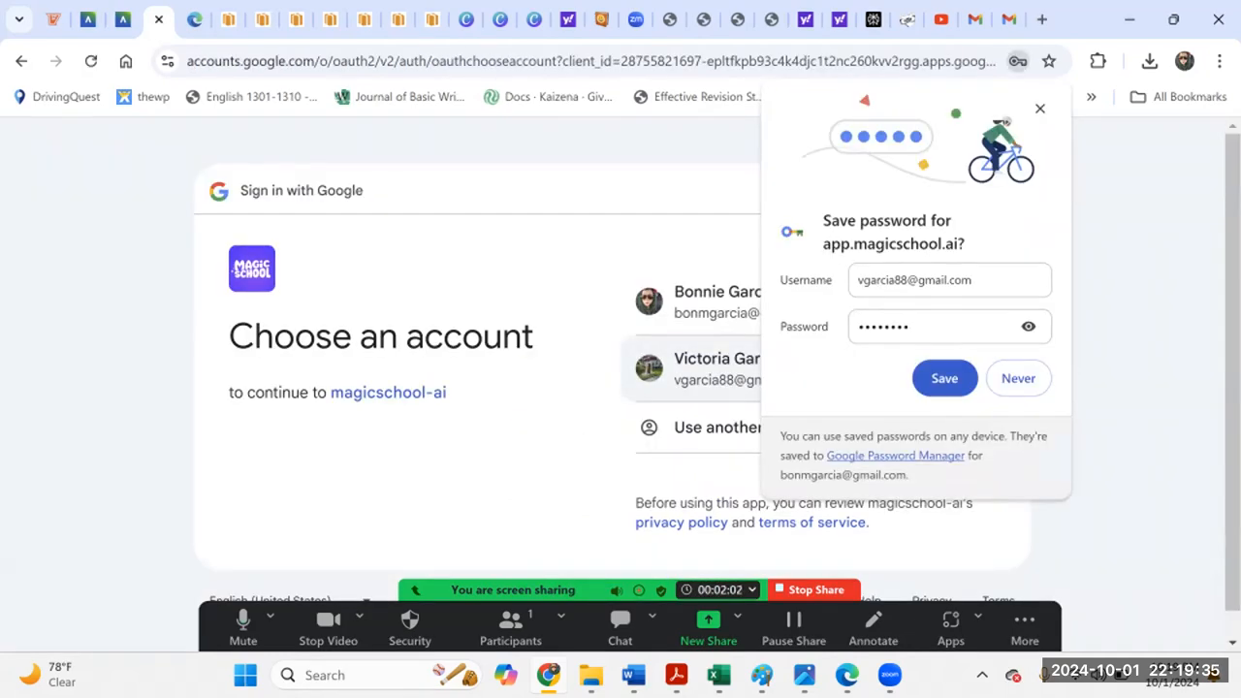
pyautogui.click(698, 368)
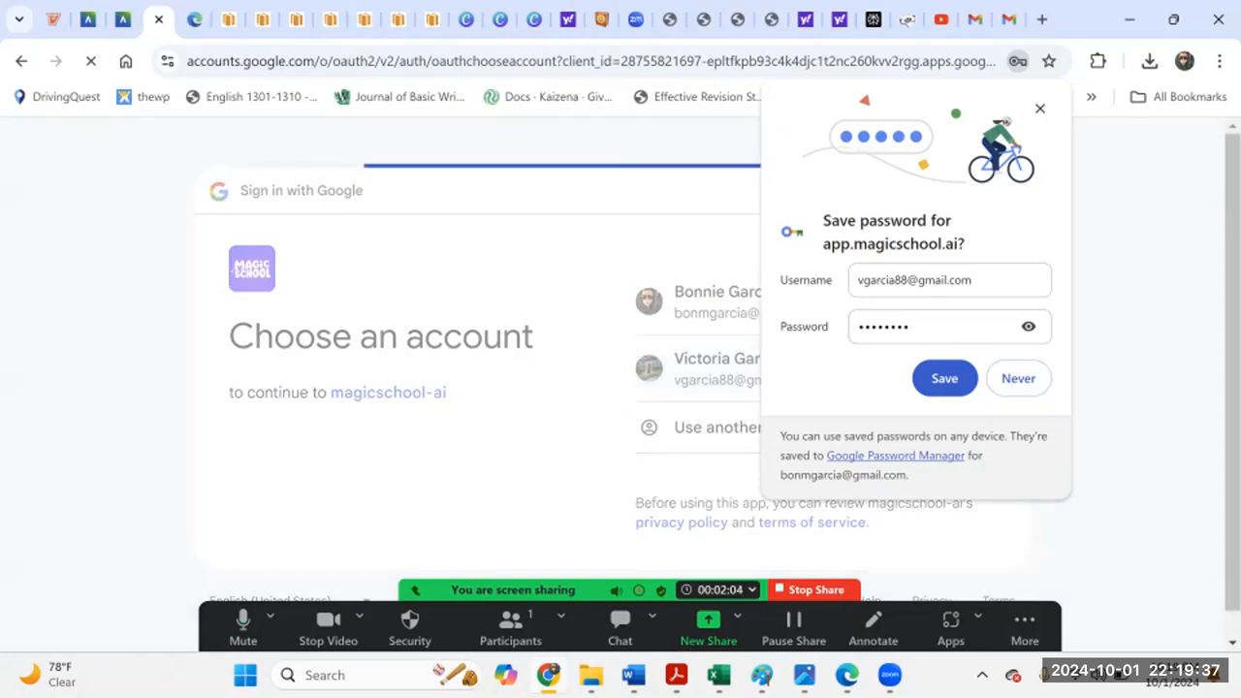
pyautogui.click(1040, 109)
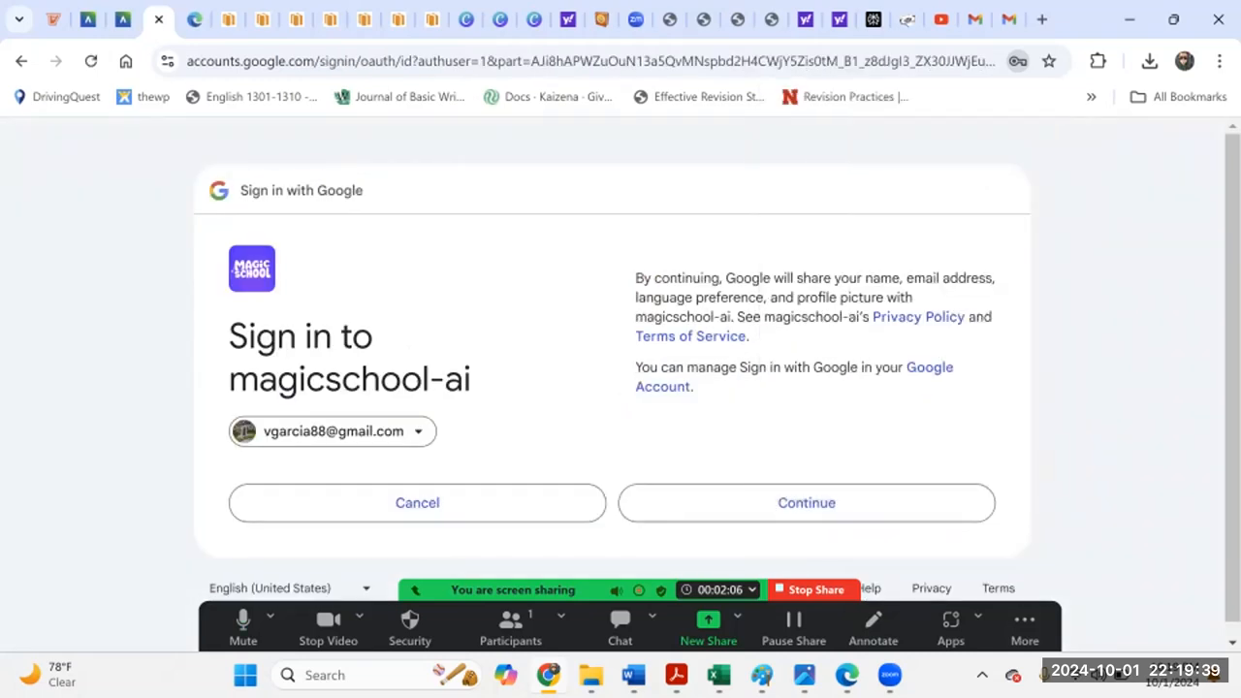
pyautogui.click(788, 502)
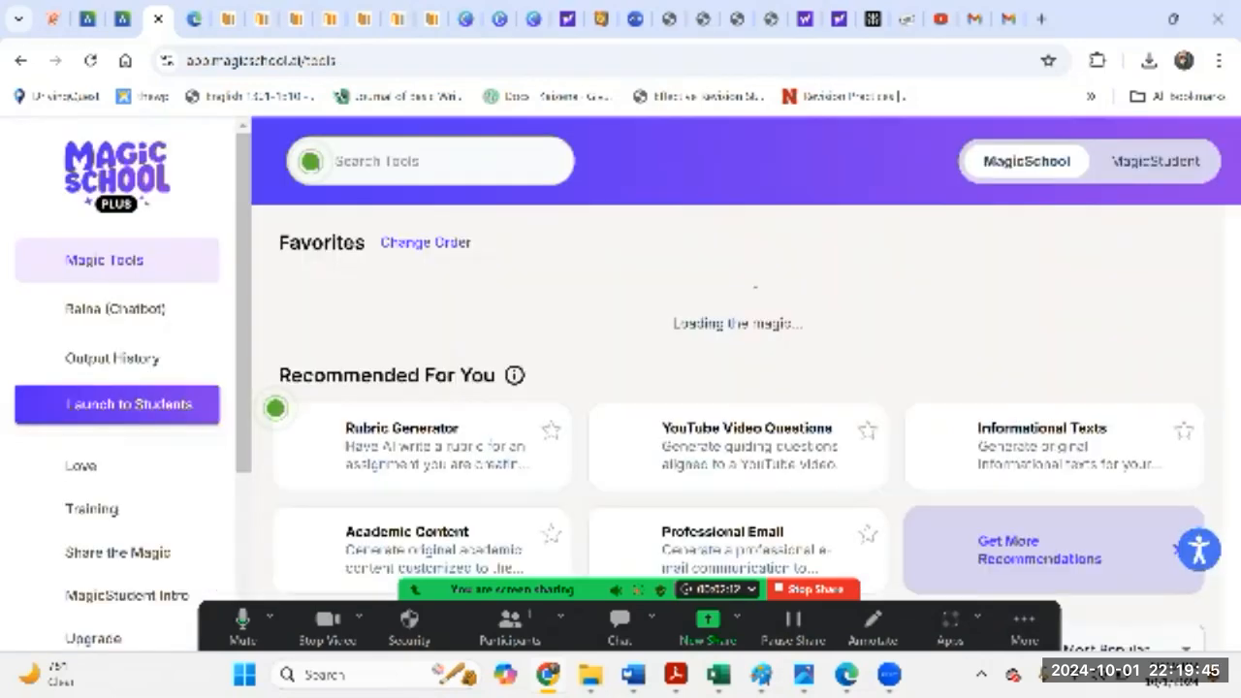
# Step: Dismiss the subprocessor update notice and proceed from the MagicSchool welcome message to the profile setup
pyautogui.scroll(-1, 612, 382)
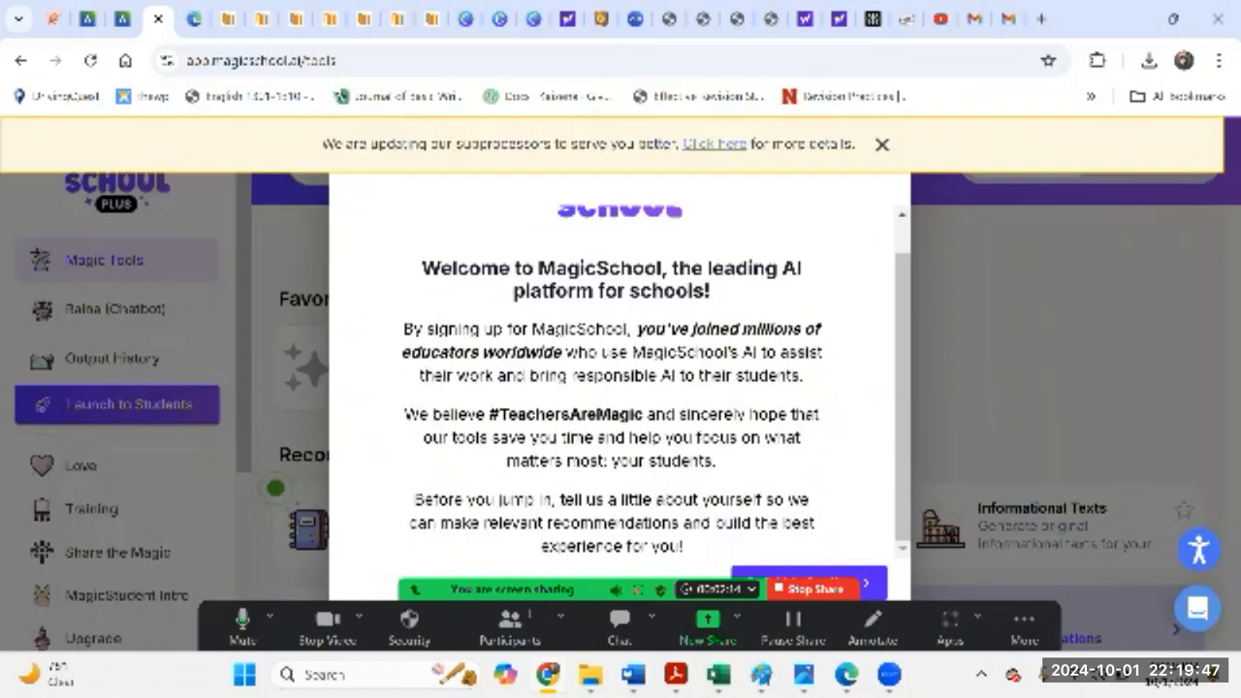
pyautogui.click(883, 144)
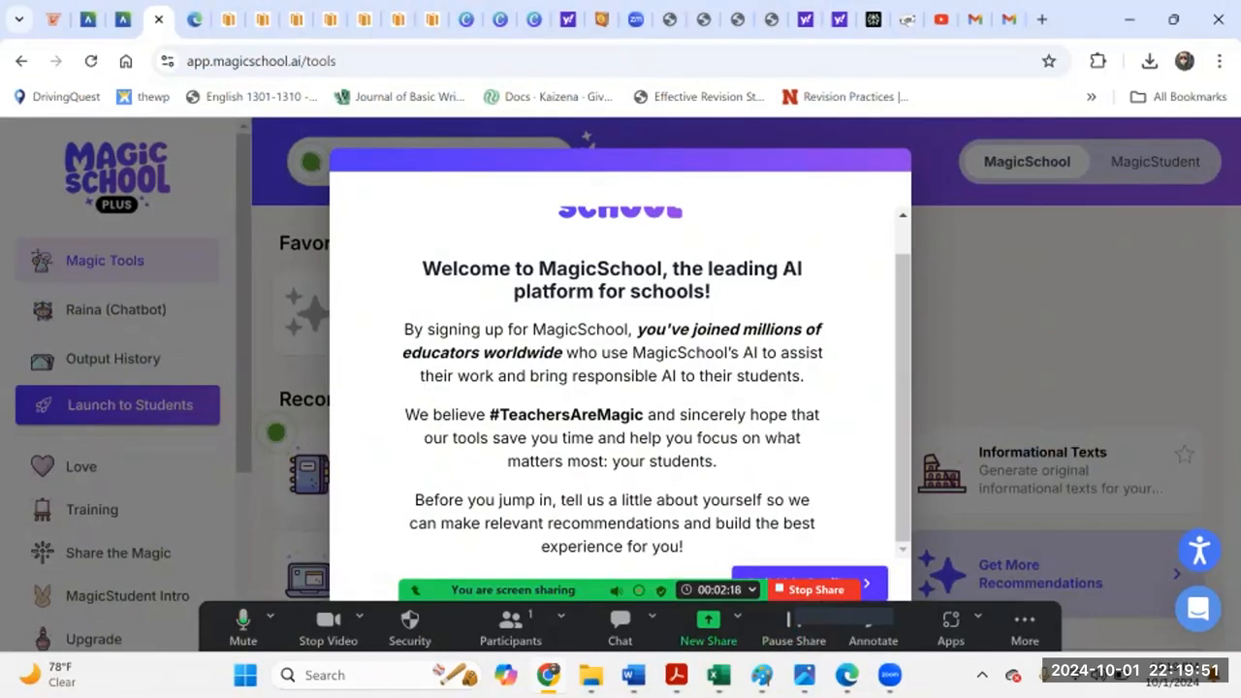
pyautogui.click(874, 583)
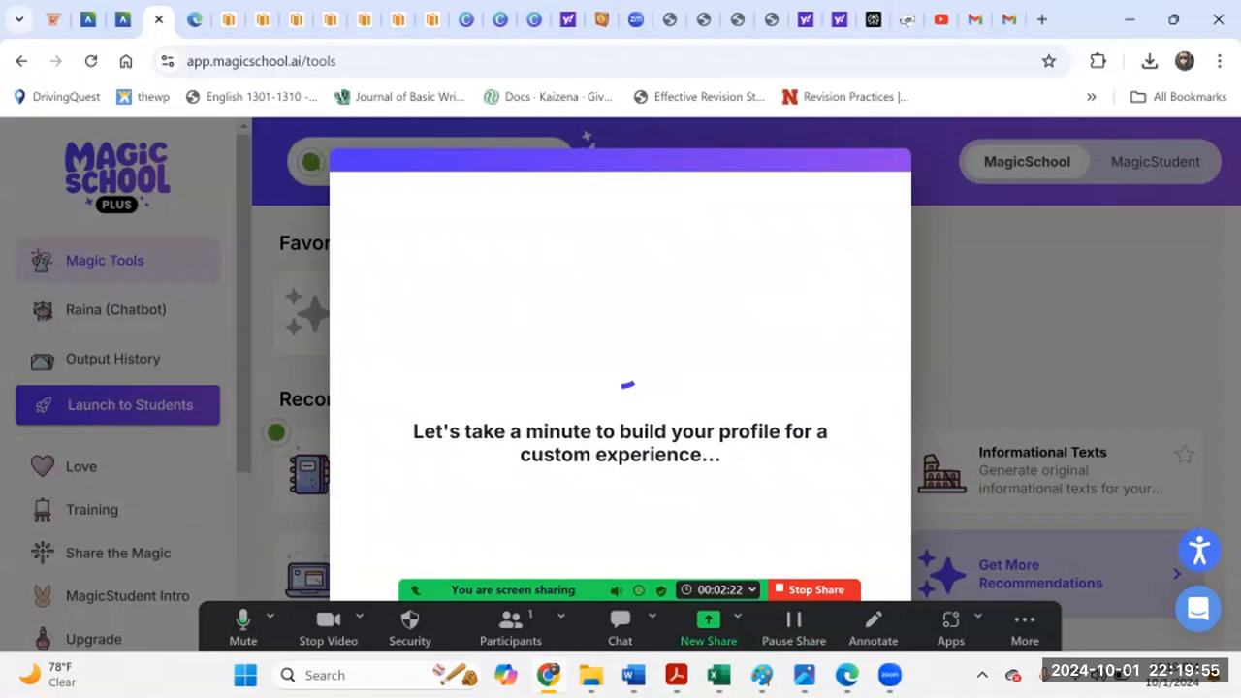
# Step: Set the profile role to Educator, moving the meeting controls out of the way, and continue to the grade level question
pyautogui.click(620, 384)
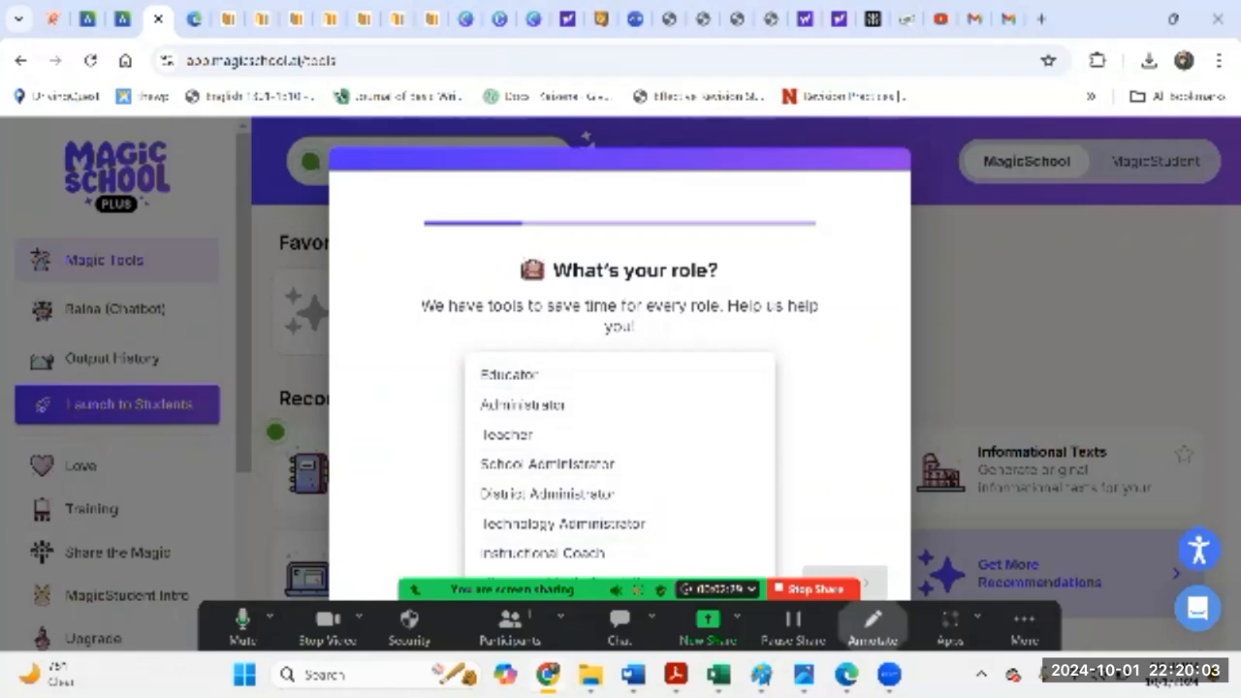
pyautogui.moveTo(512, 590); pyautogui.dragTo(463, 61)
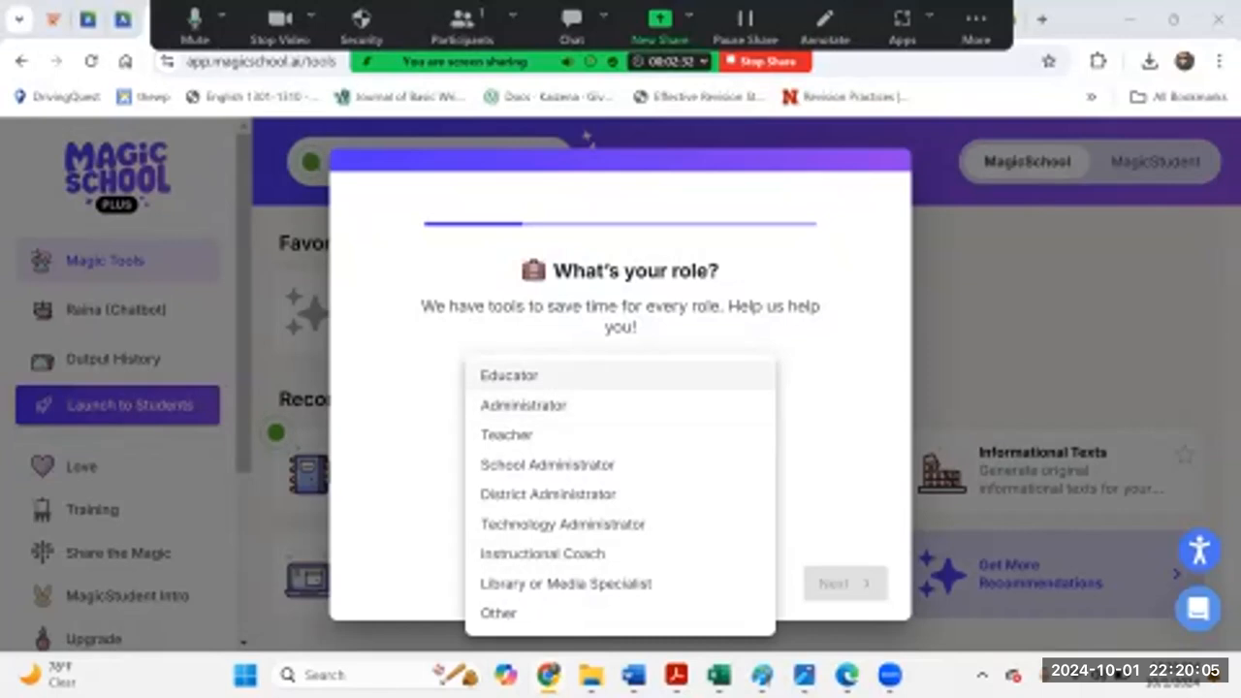
pyautogui.click(510, 375)
pyautogui.click(844, 584)
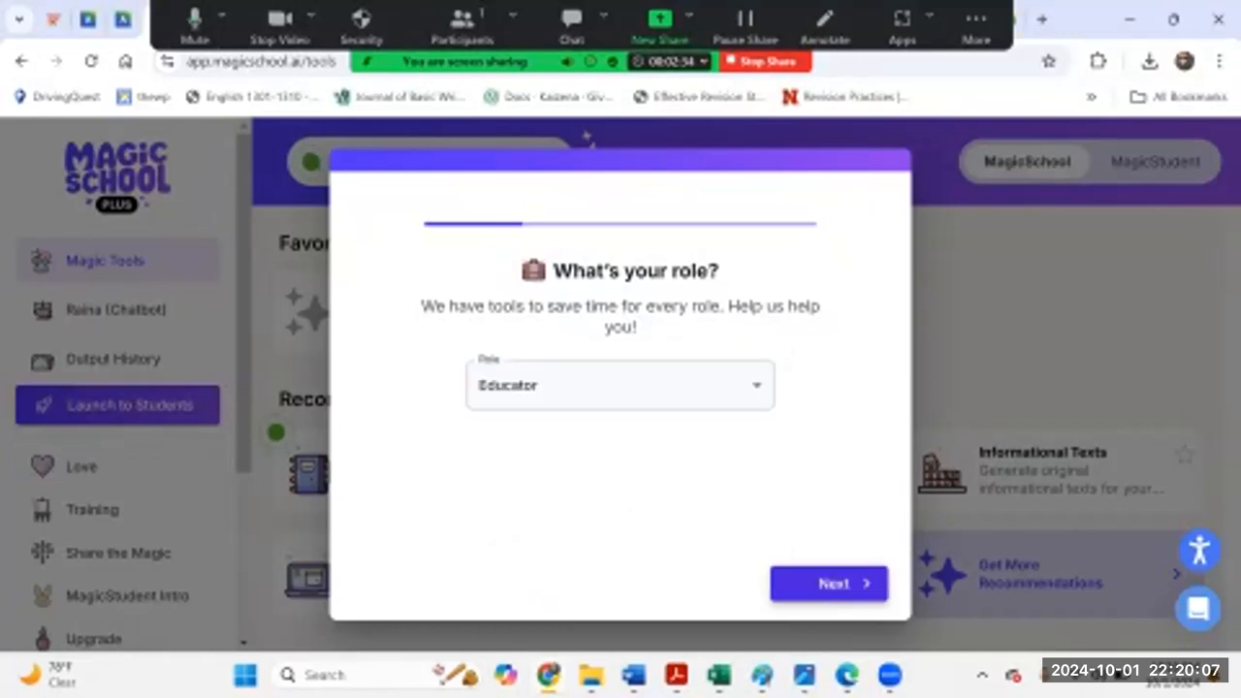
pyautogui.press('Return')
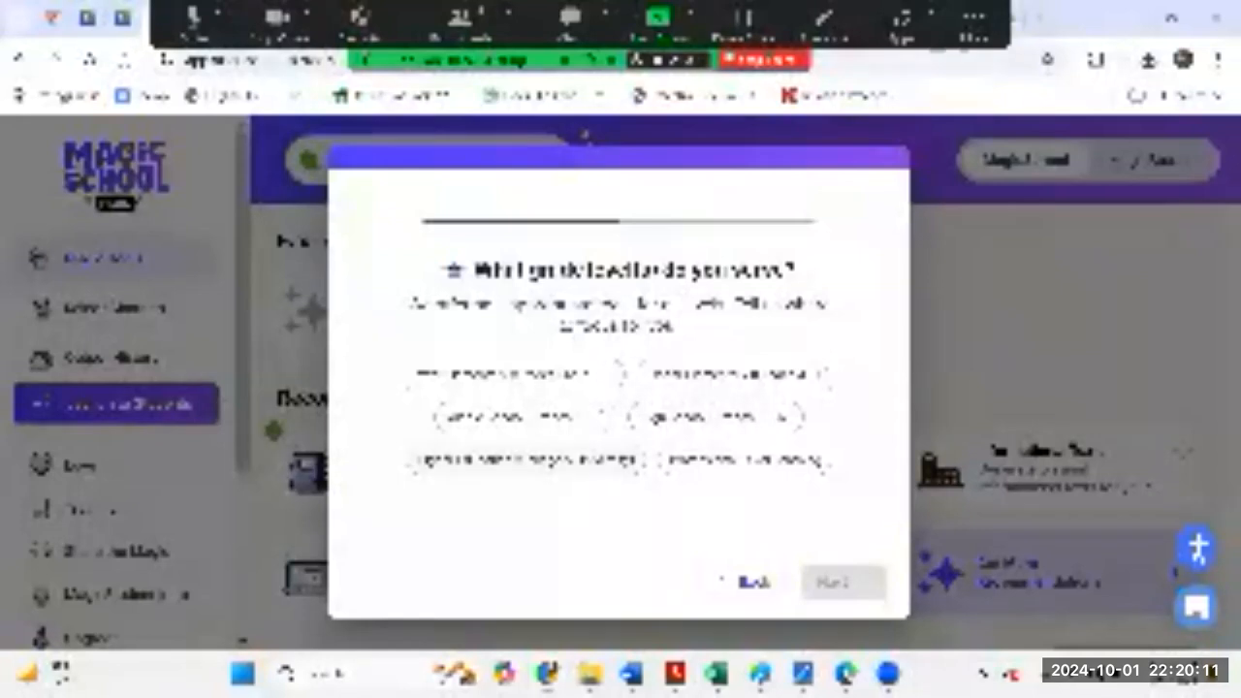
# Step: Choose one grade level served and two subjects taught in the profile questions, and continue to the form-of-address question
pyautogui.click(526, 461)
pyautogui.click(843, 583)
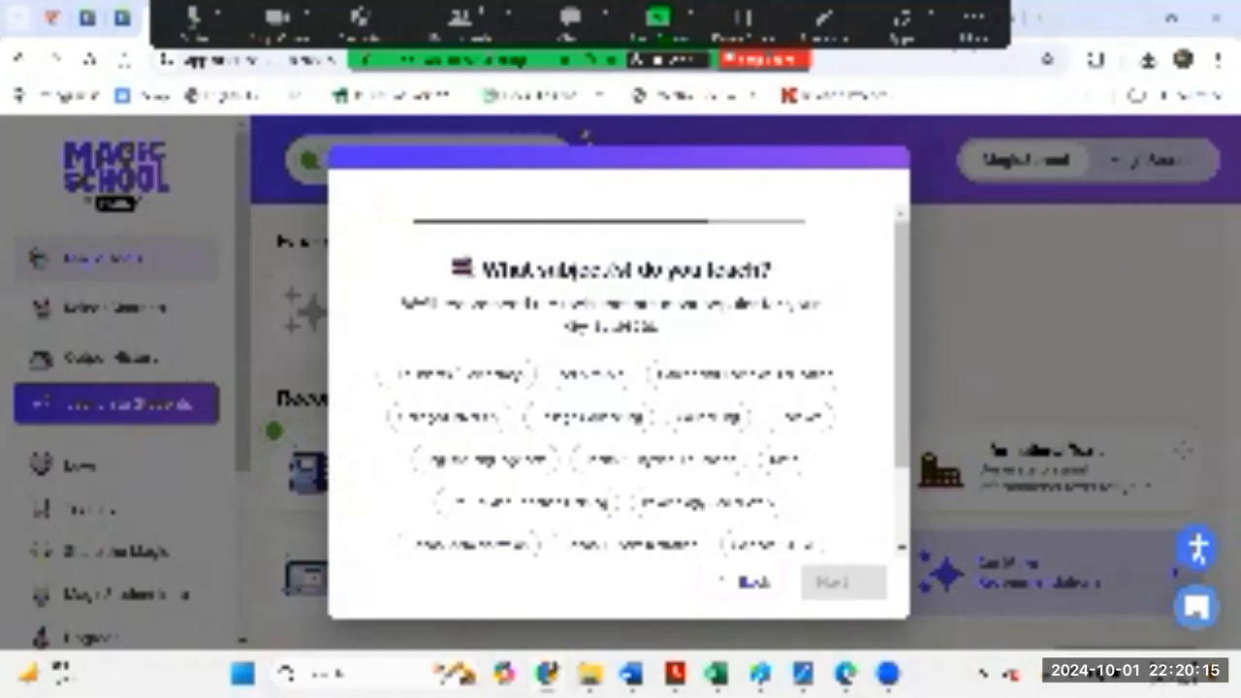
pyautogui.scroll(-2, 801, 318)
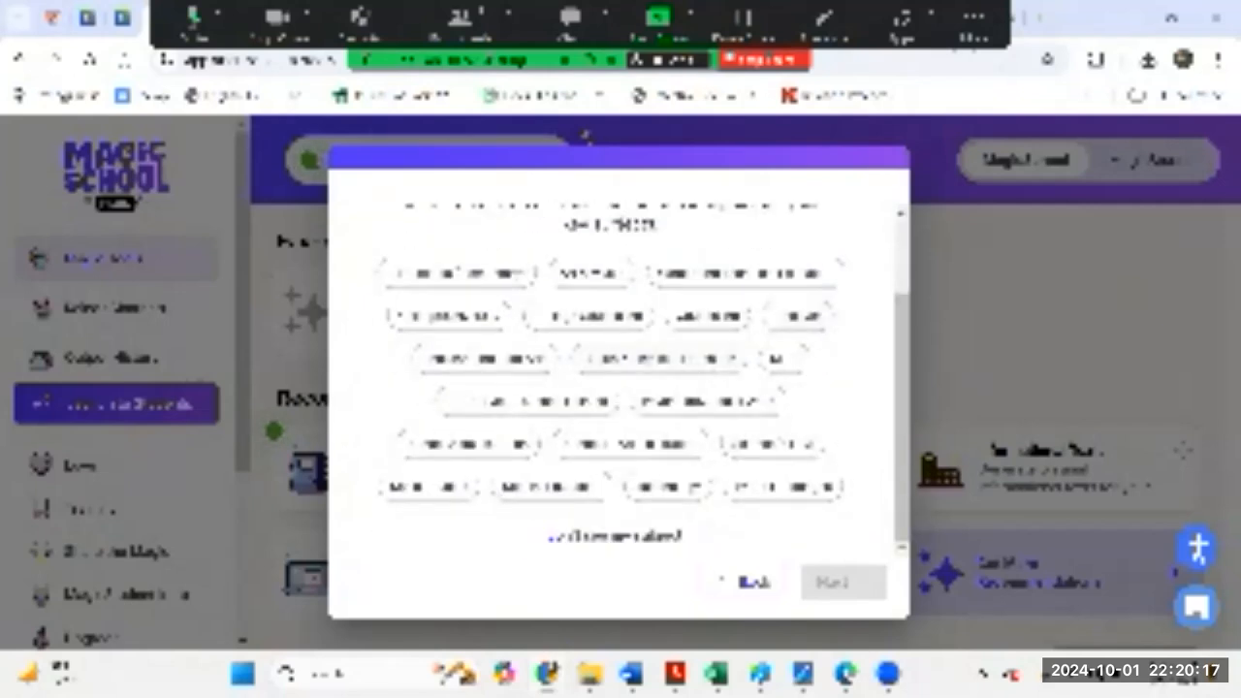
pyautogui.click(449, 316)
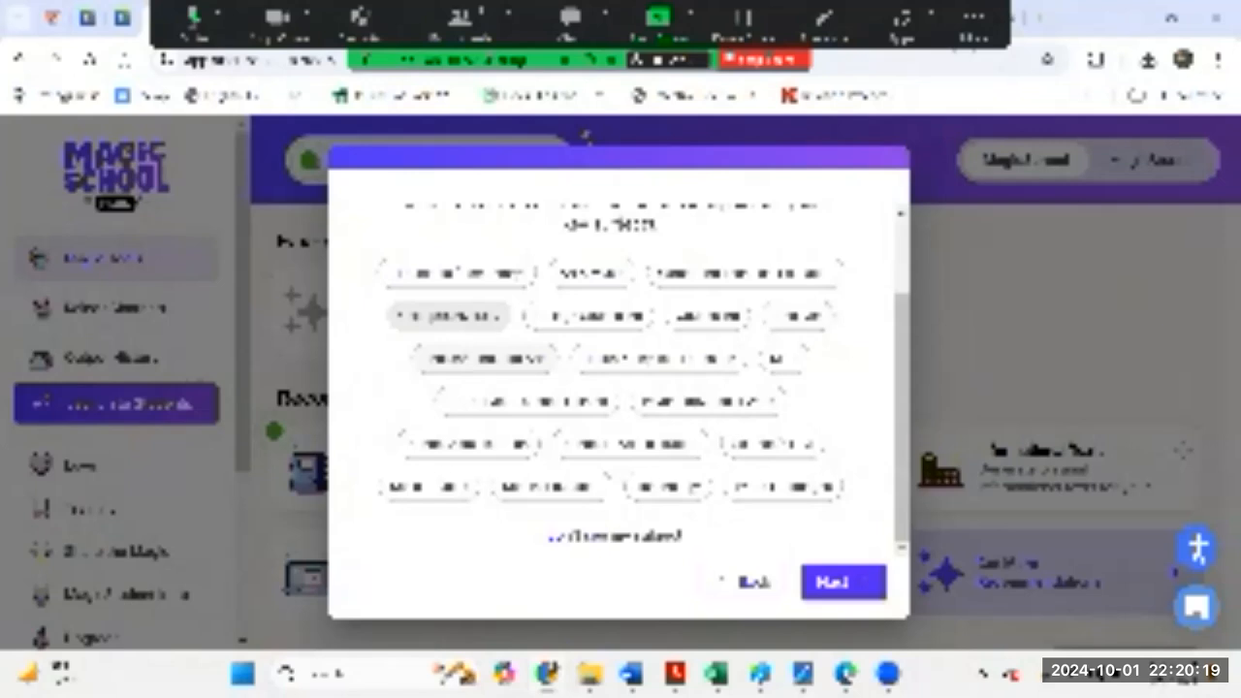
pyautogui.click(486, 359)
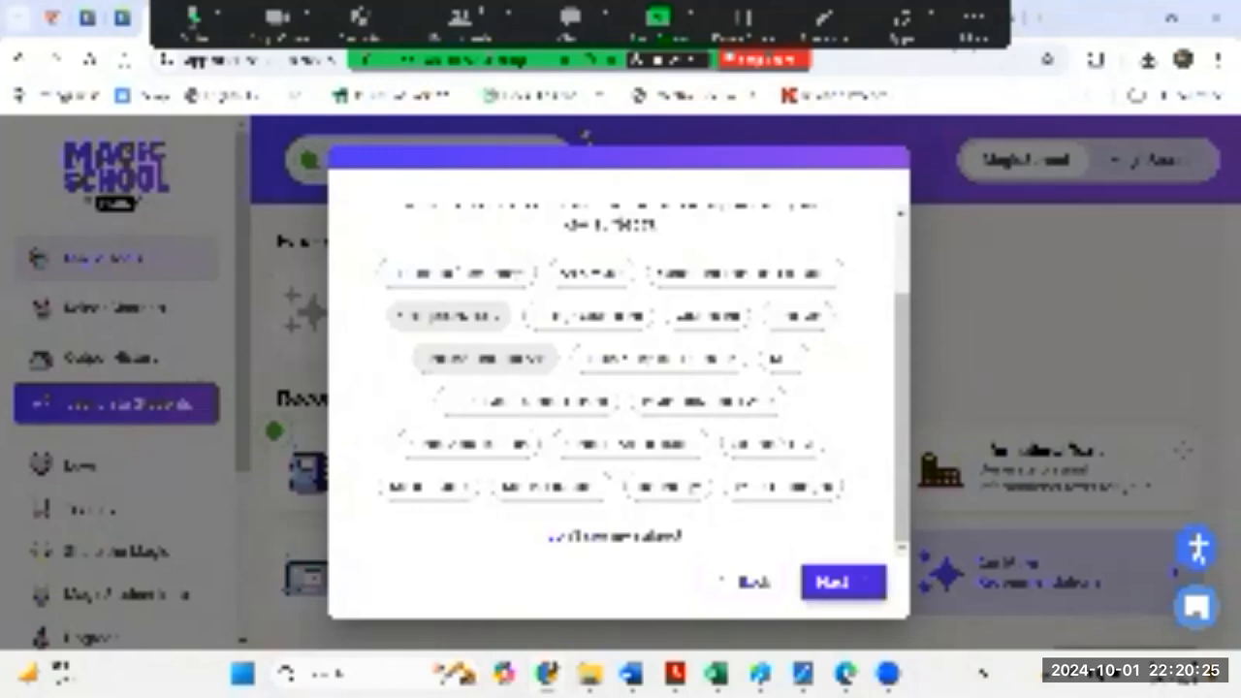
pyautogui.click(843, 582)
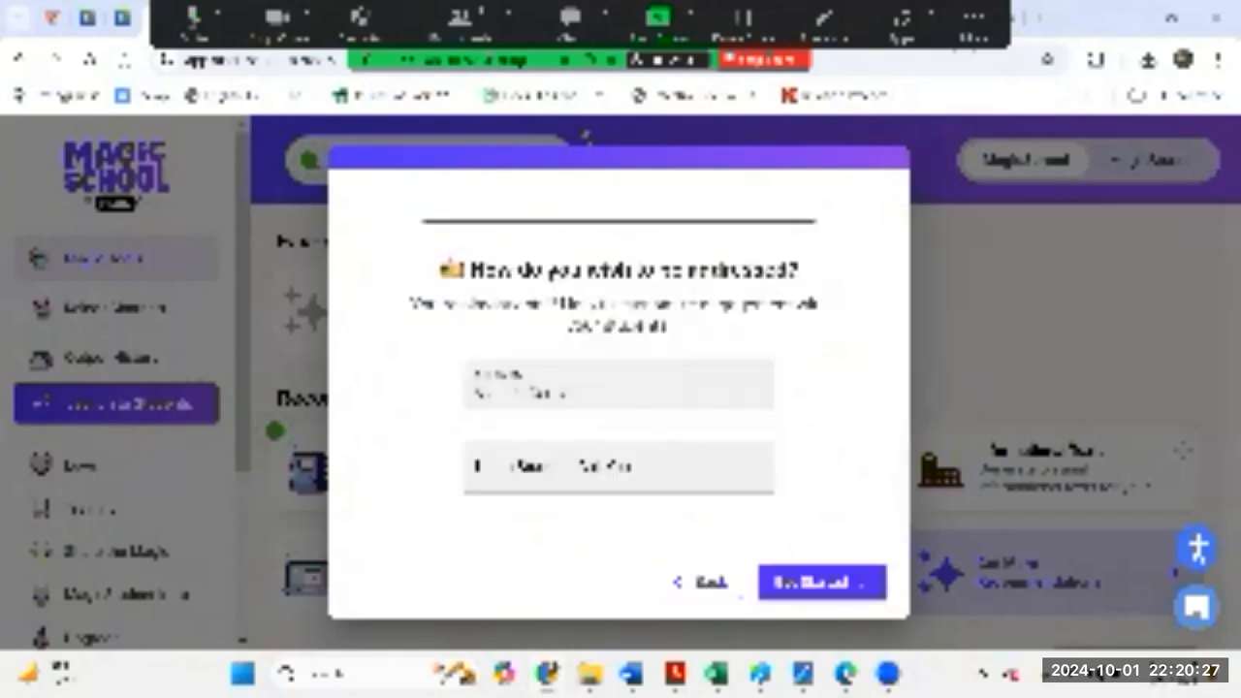
# Step: Enter how the educator wishes to be addressed by students and finish the profile setup
pyautogui.click(618, 467)
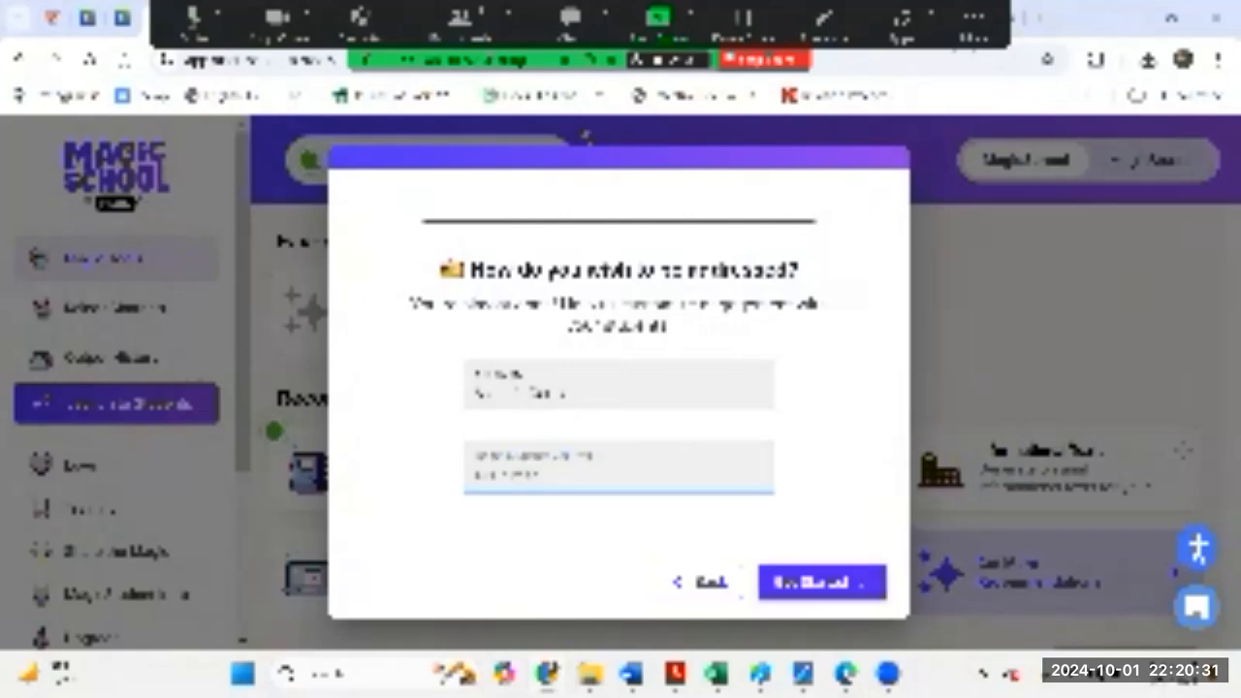
pyautogui.write('Mr')
pyautogui.press('Return')
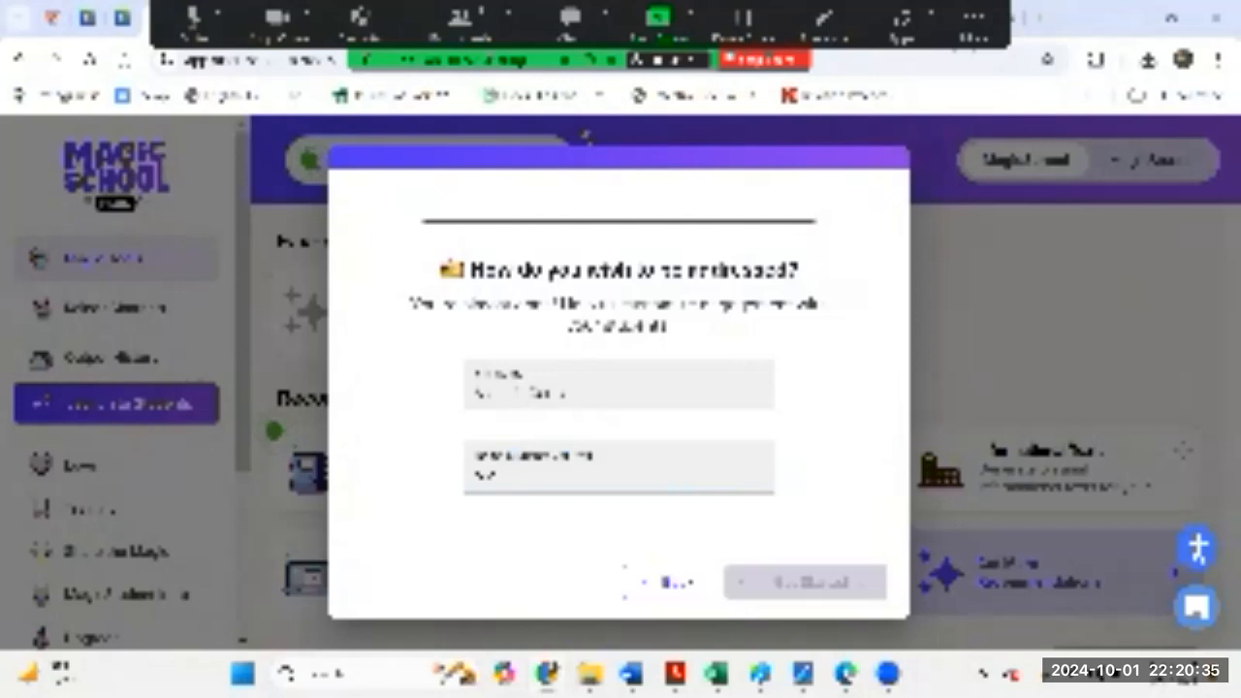
pyautogui.click(810, 583)
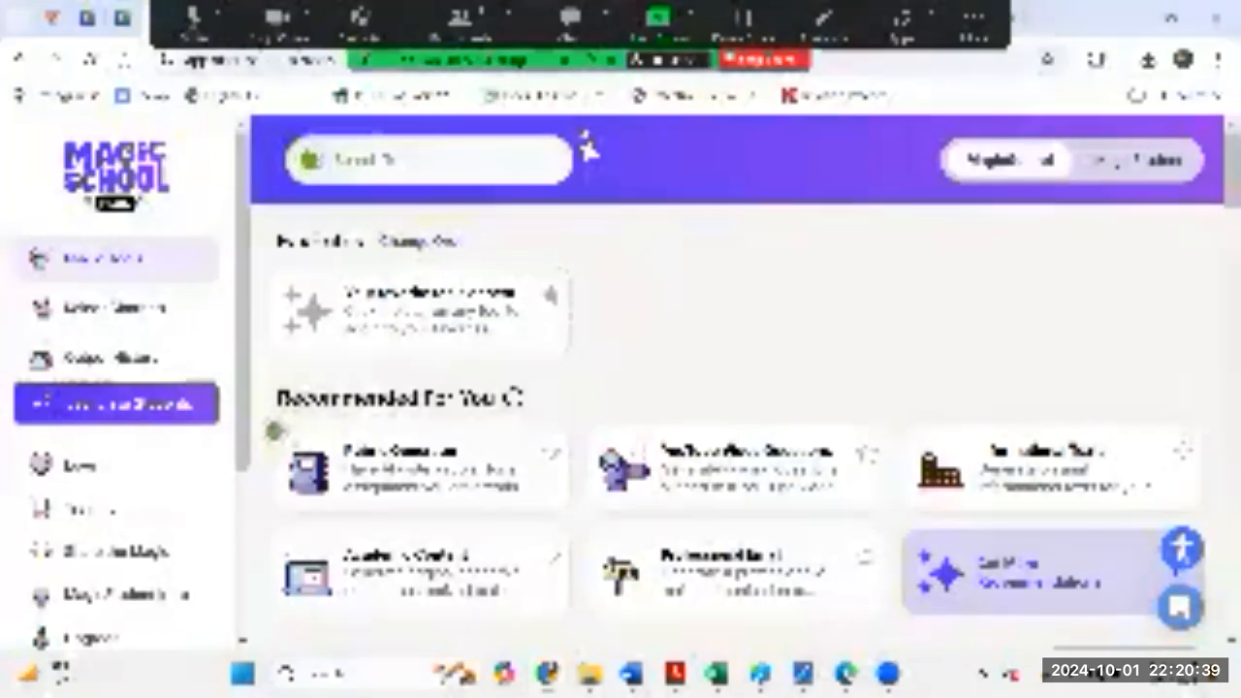
# Step: Dismiss the best practices notice for AI usage and mark the Text Leveler tool as a favorite in Magic Tools
pyautogui.click(101, 269)
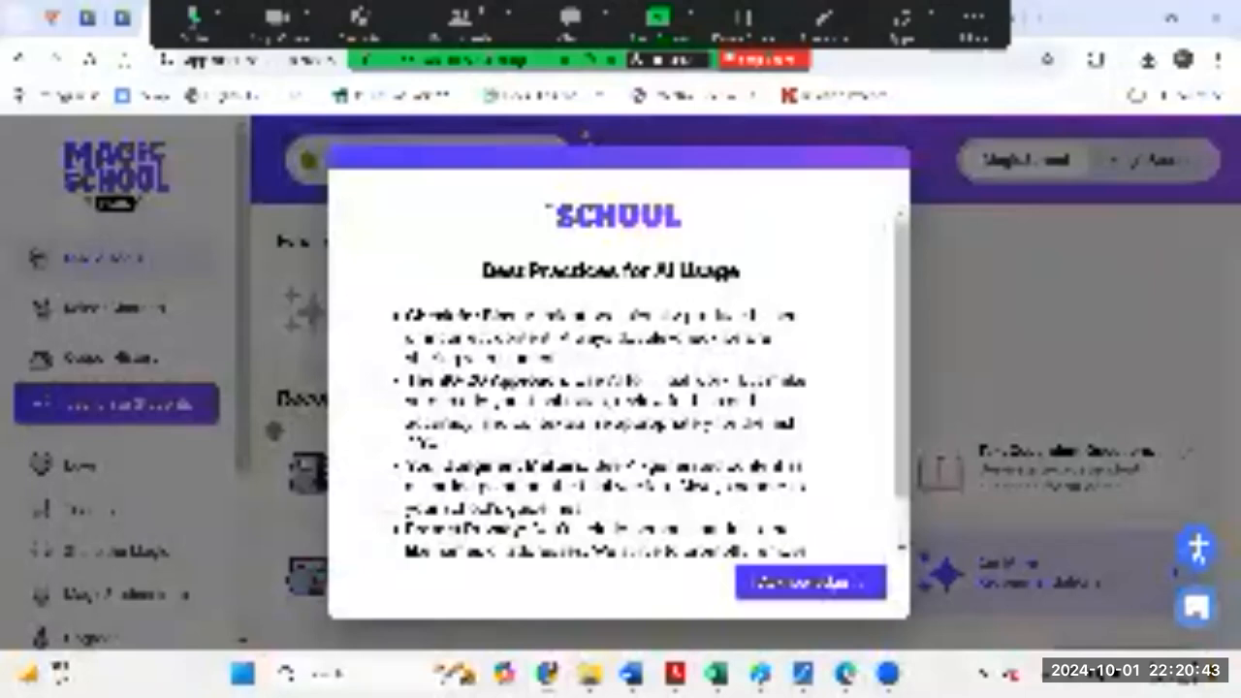
pyautogui.click(586, 136)
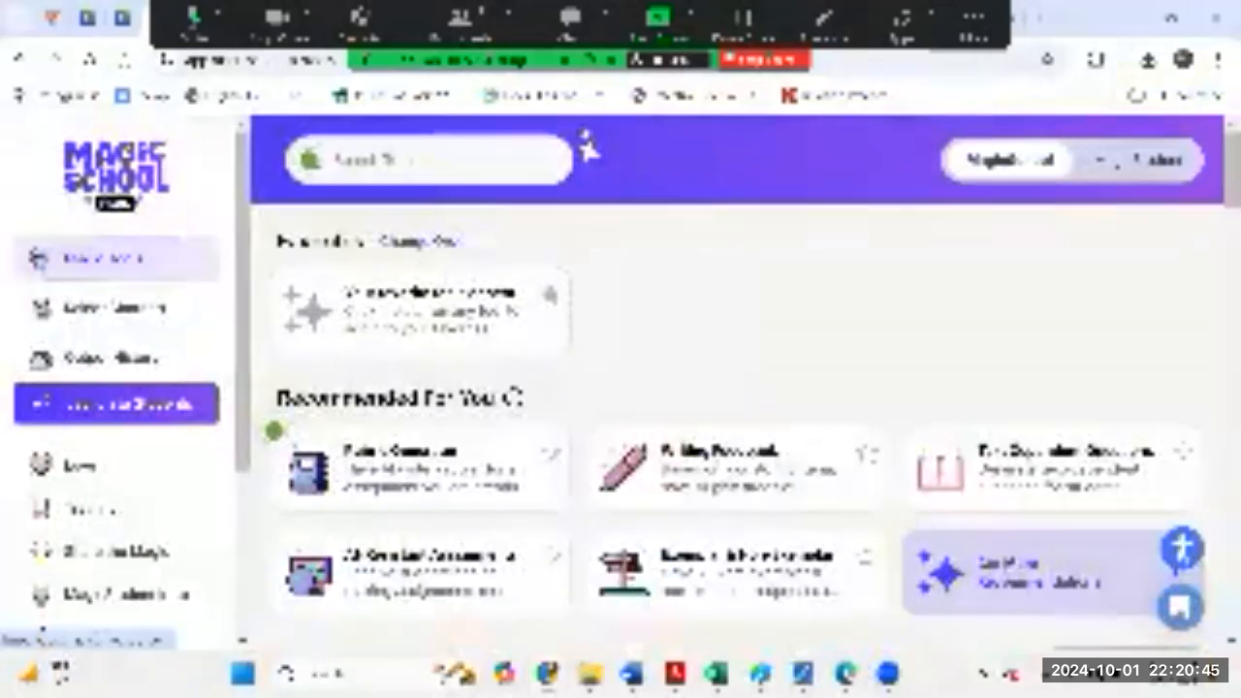
pyautogui.scroll(-7, 274, 431)
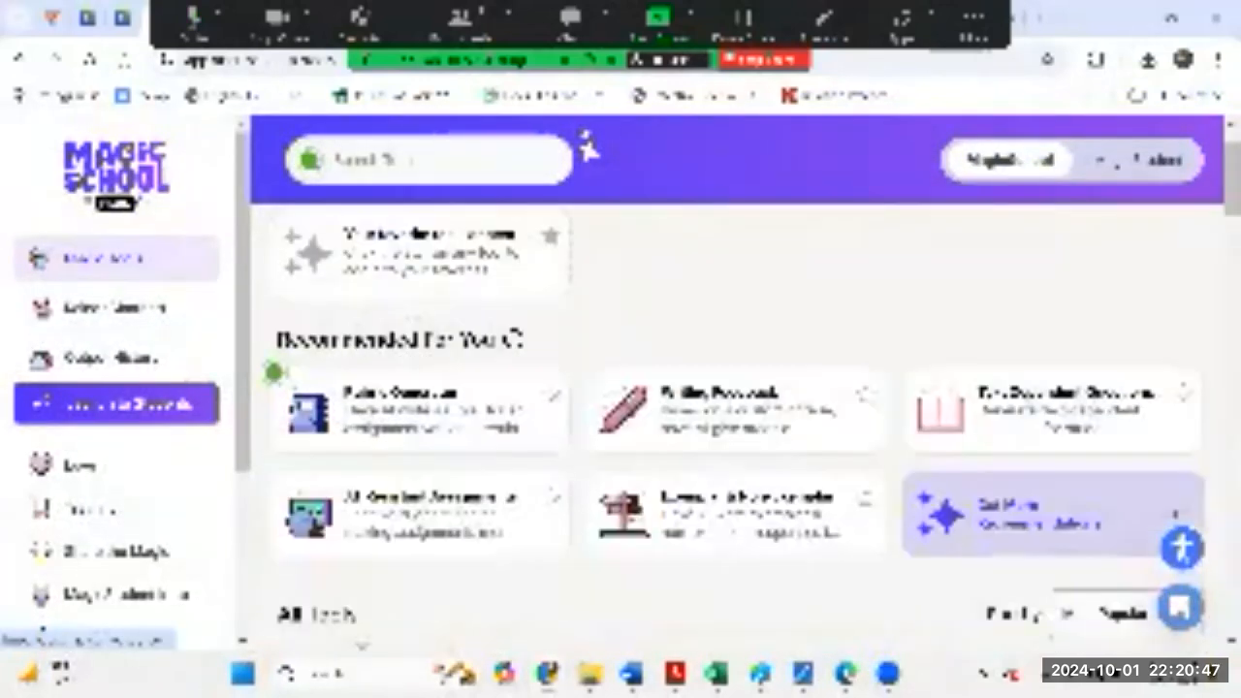
pyautogui.scroll(-2, 737, 378)
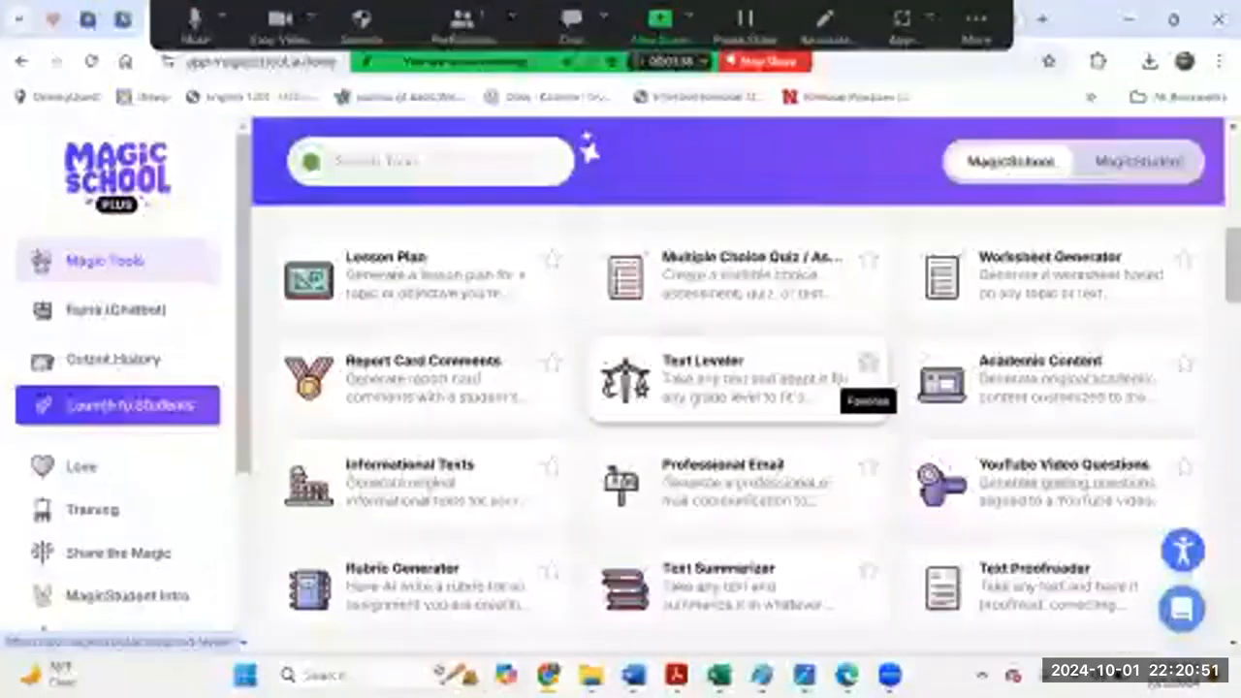
pyautogui.click(868, 362)
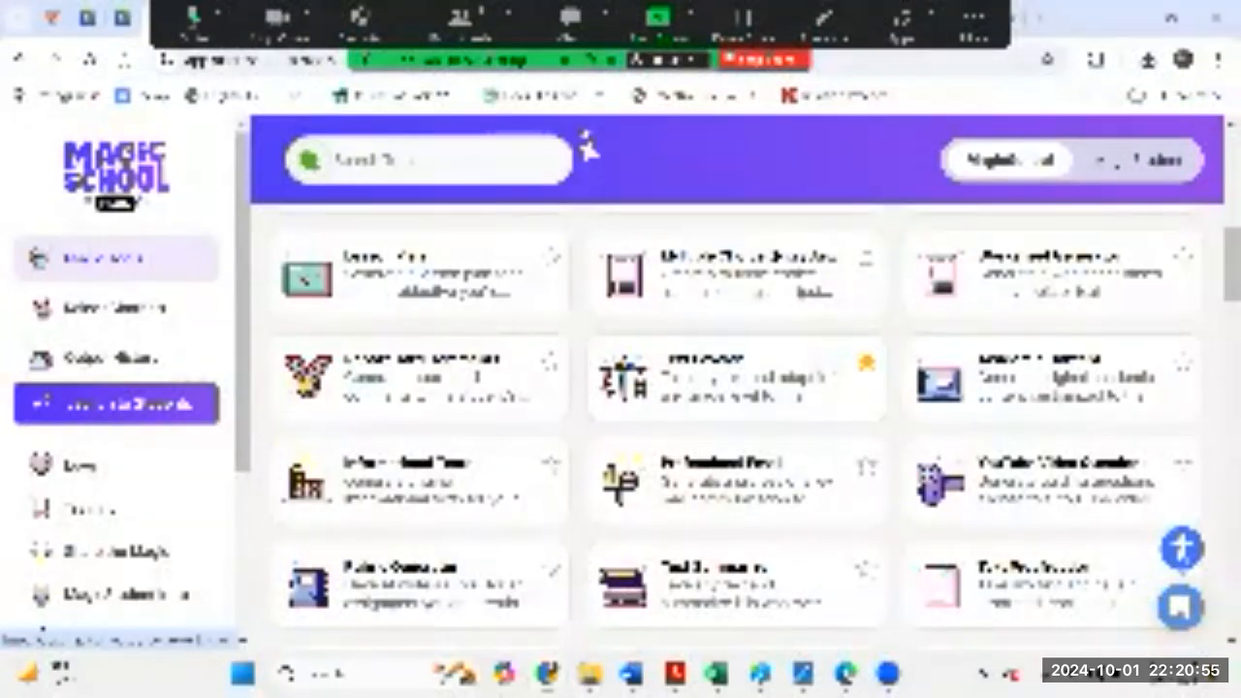
# Step: Open the Text Leveler tool and set the grade level to 6th grade
pyautogui.click(708, 373)
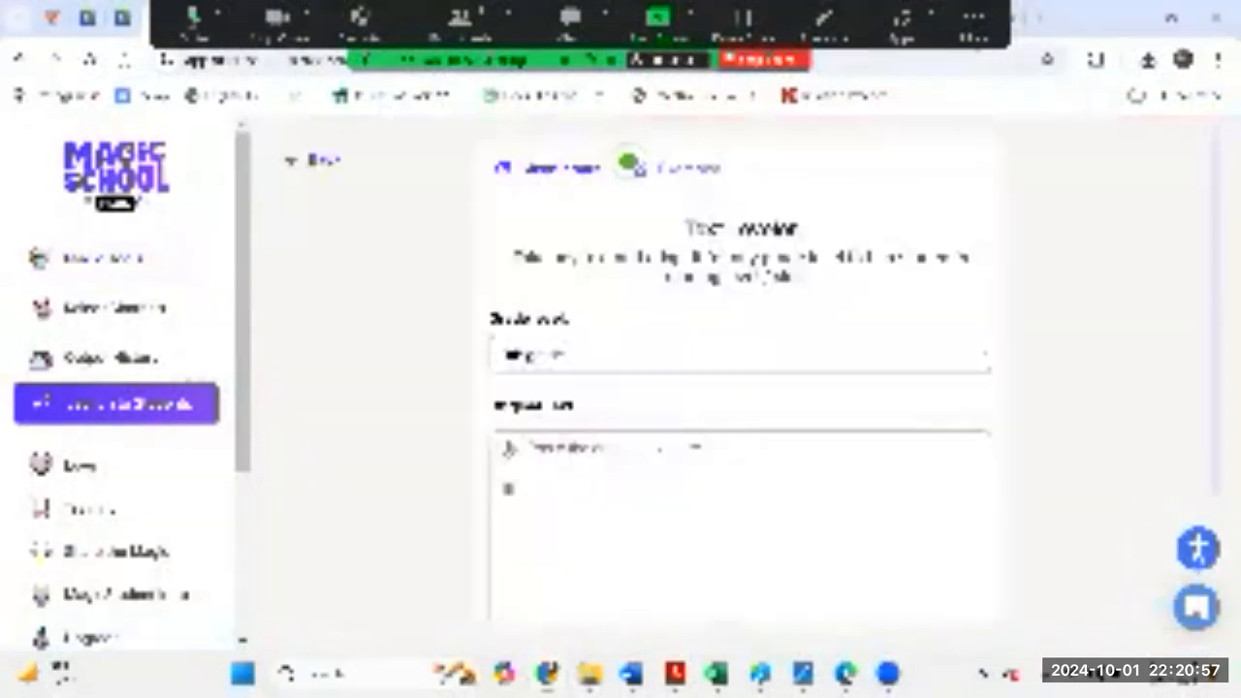
pyautogui.scroll(-1, 742, 388)
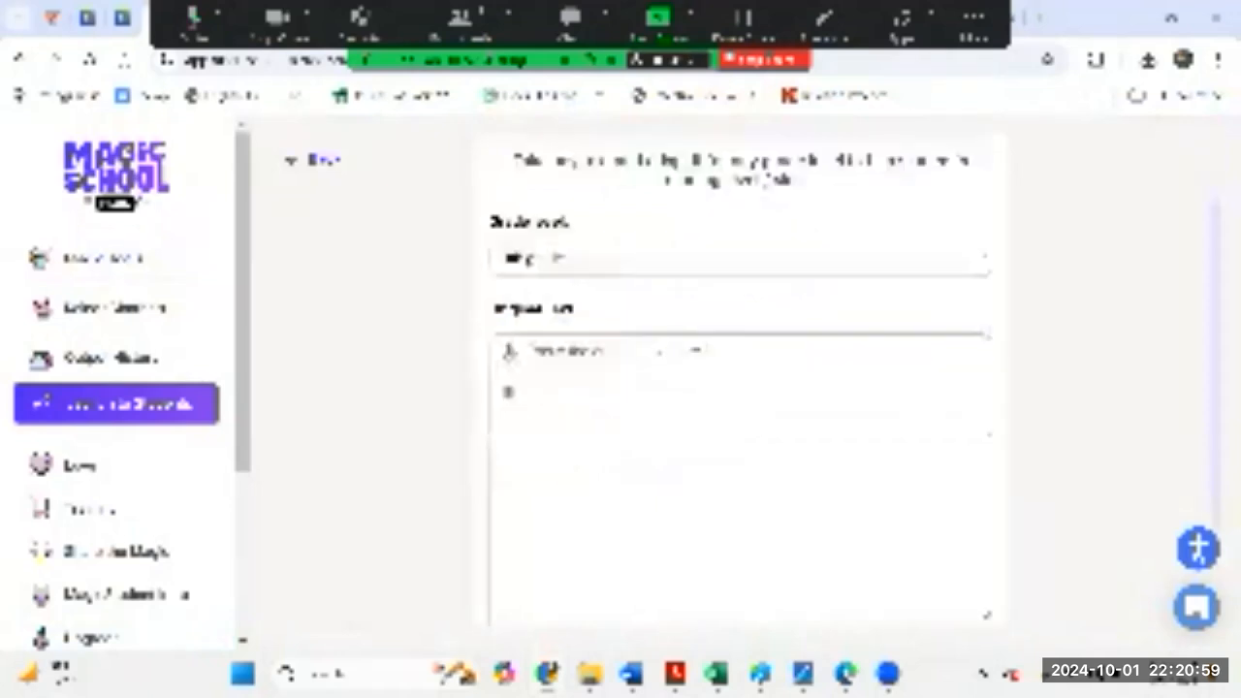
pyautogui.click(740, 259)
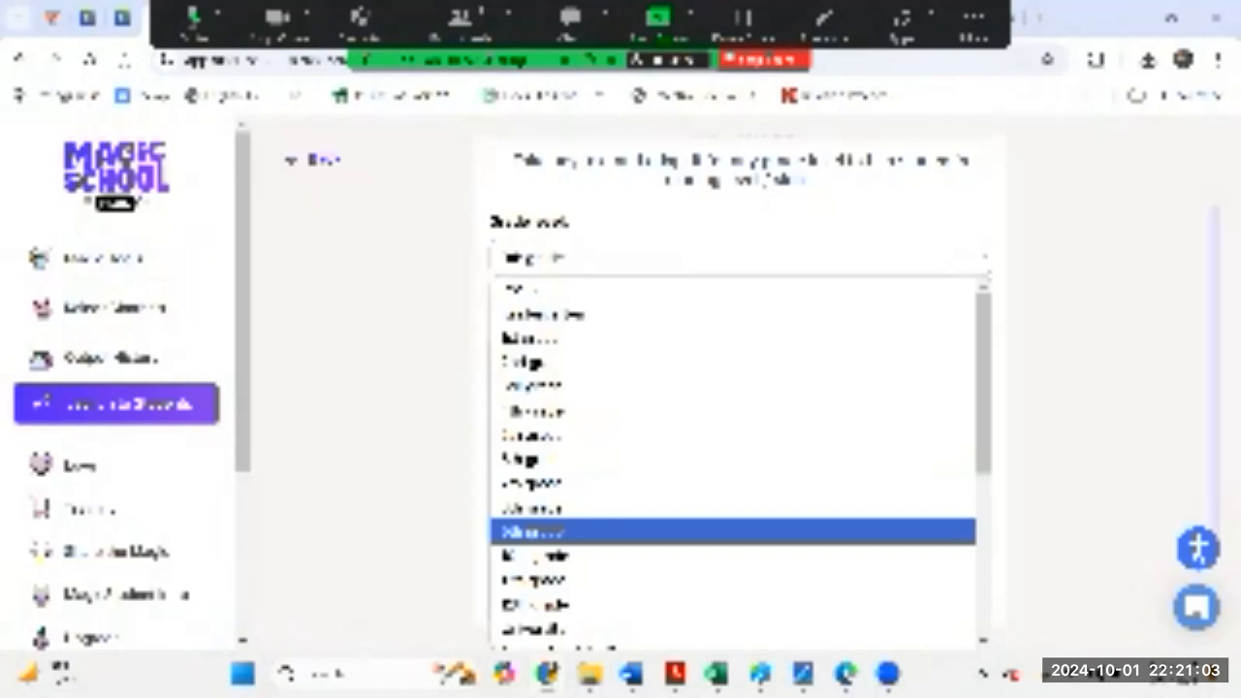
pyautogui.press('Up')
pyautogui.press('Up')
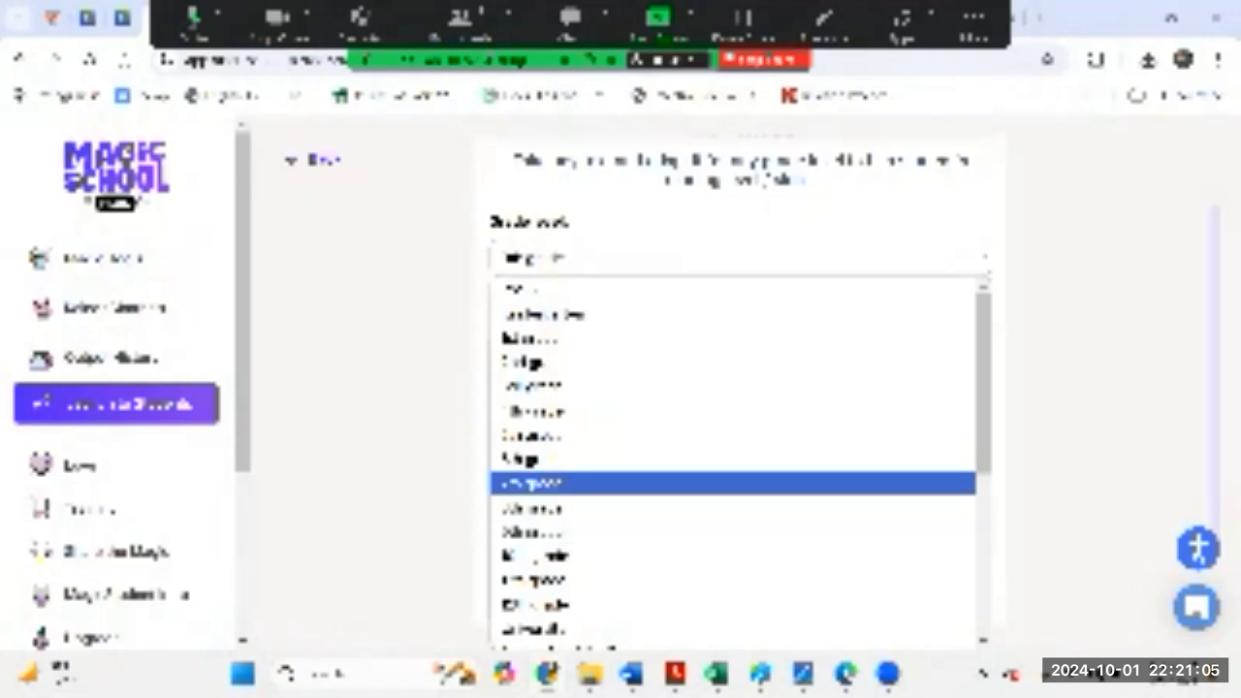
pyautogui.press('Up')
pyautogui.press('Return')
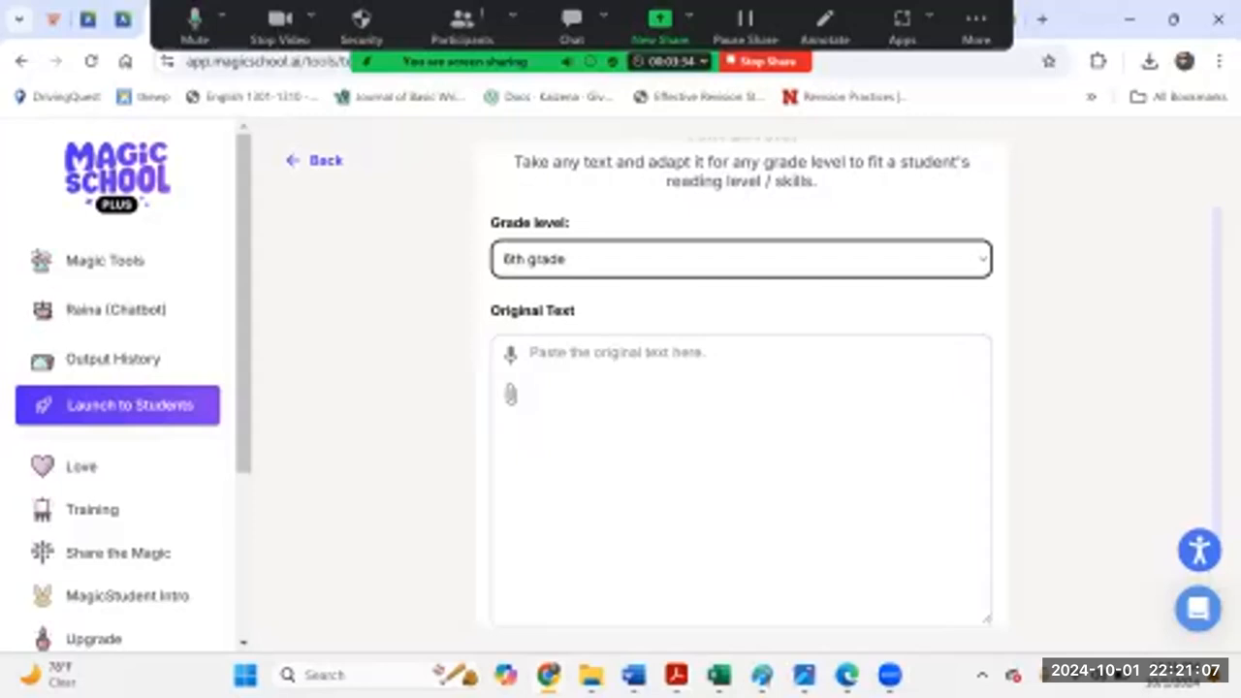
# Step: Upload the PDF article on self-regulation and test anxiety from the Downloads folder as the original text
pyautogui.click(511, 394)
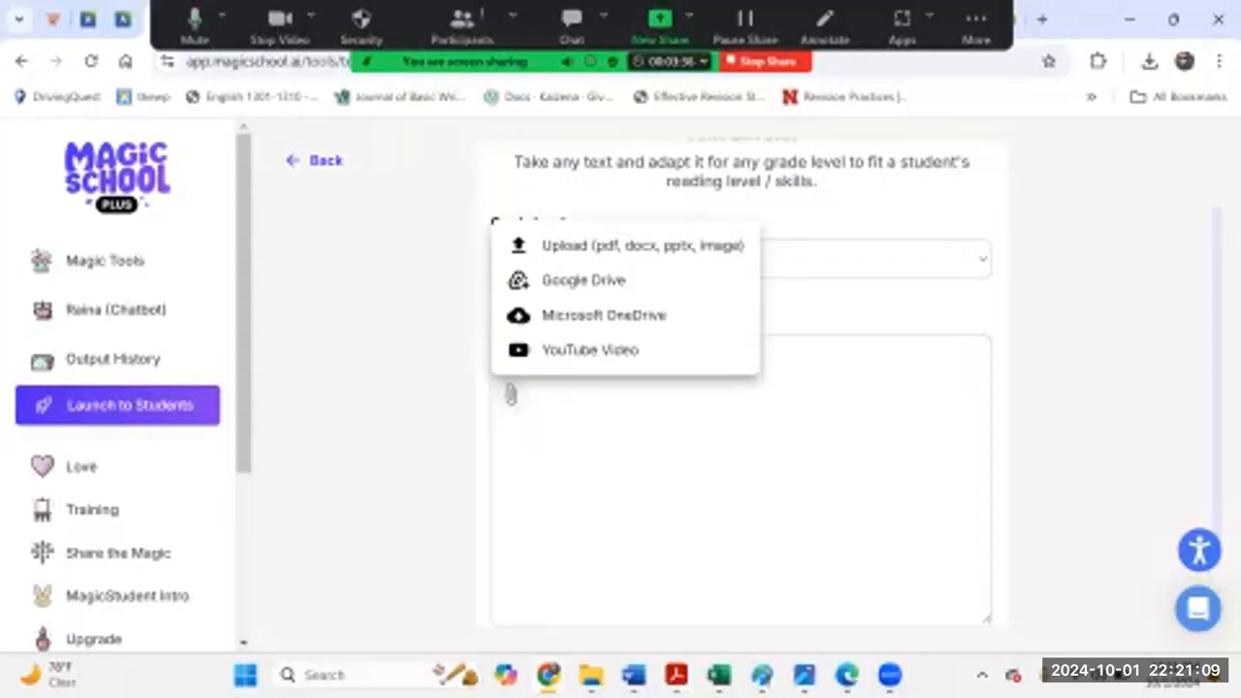
pyautogui.click(575, 245)
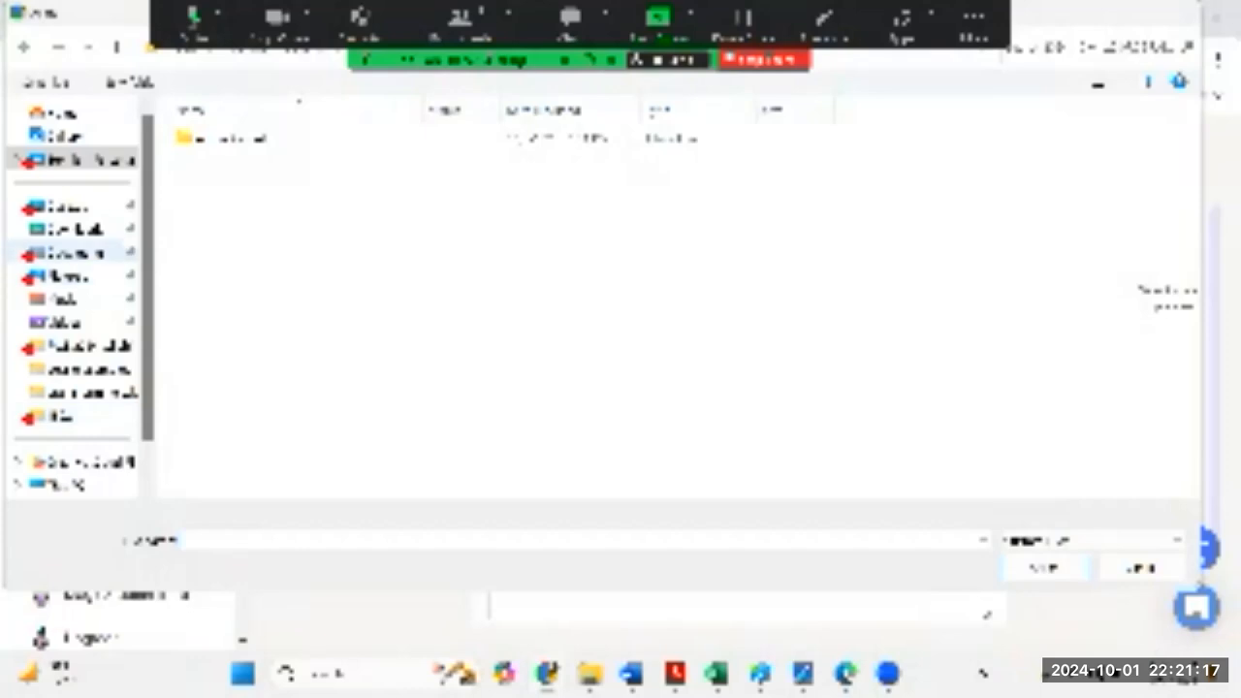
pyautogui.click(85, 229)
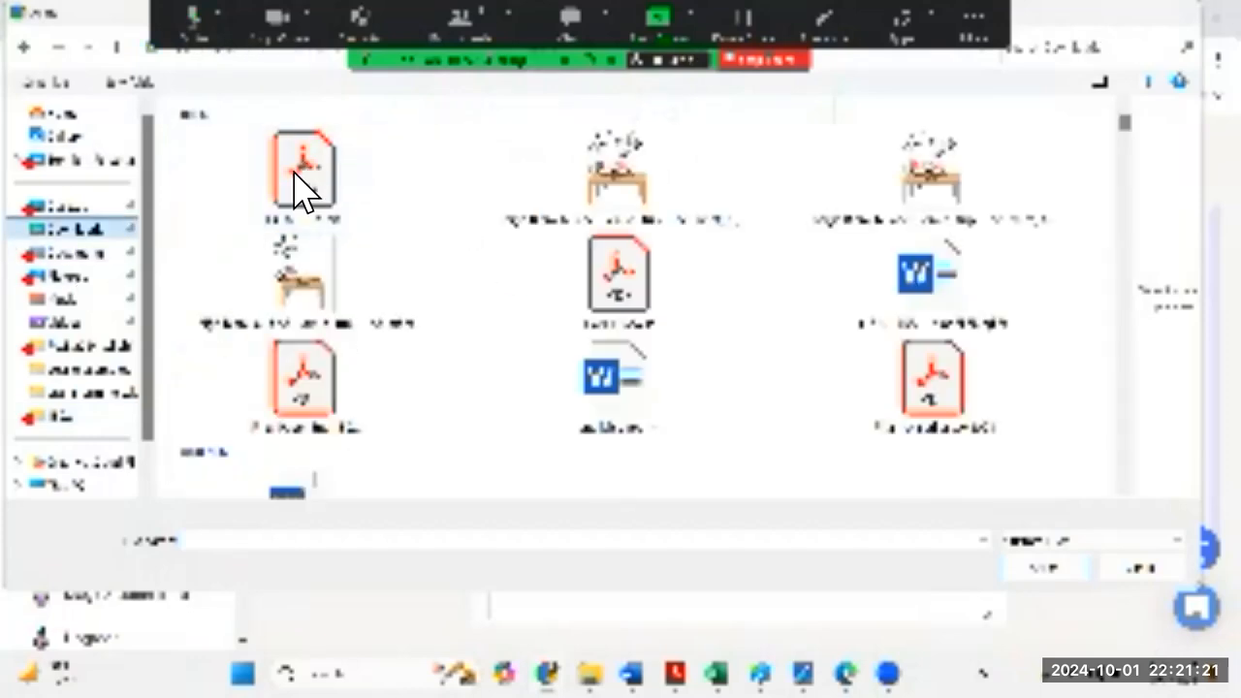
pyautogui.click(354, 230)
pyautogui.click(1044, 569)
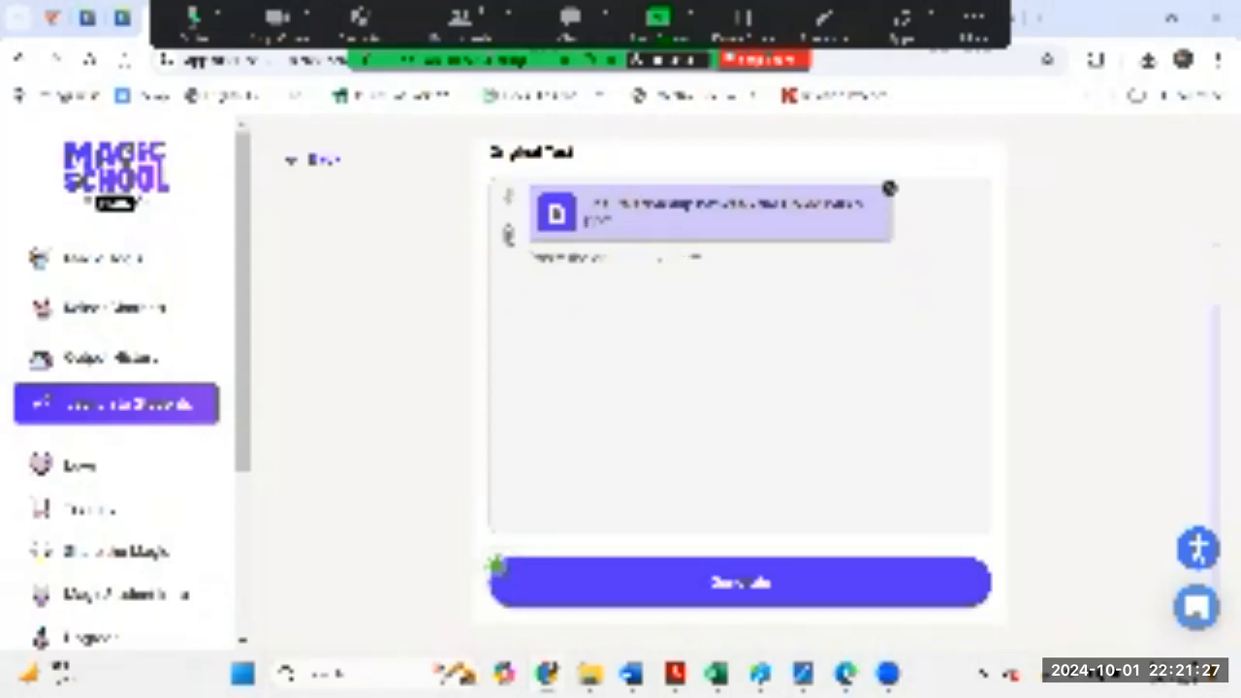
# Step: Generate the leveled version of the uploaded article and review it from the title to the conclusion
pyautogui.click(741, 582)
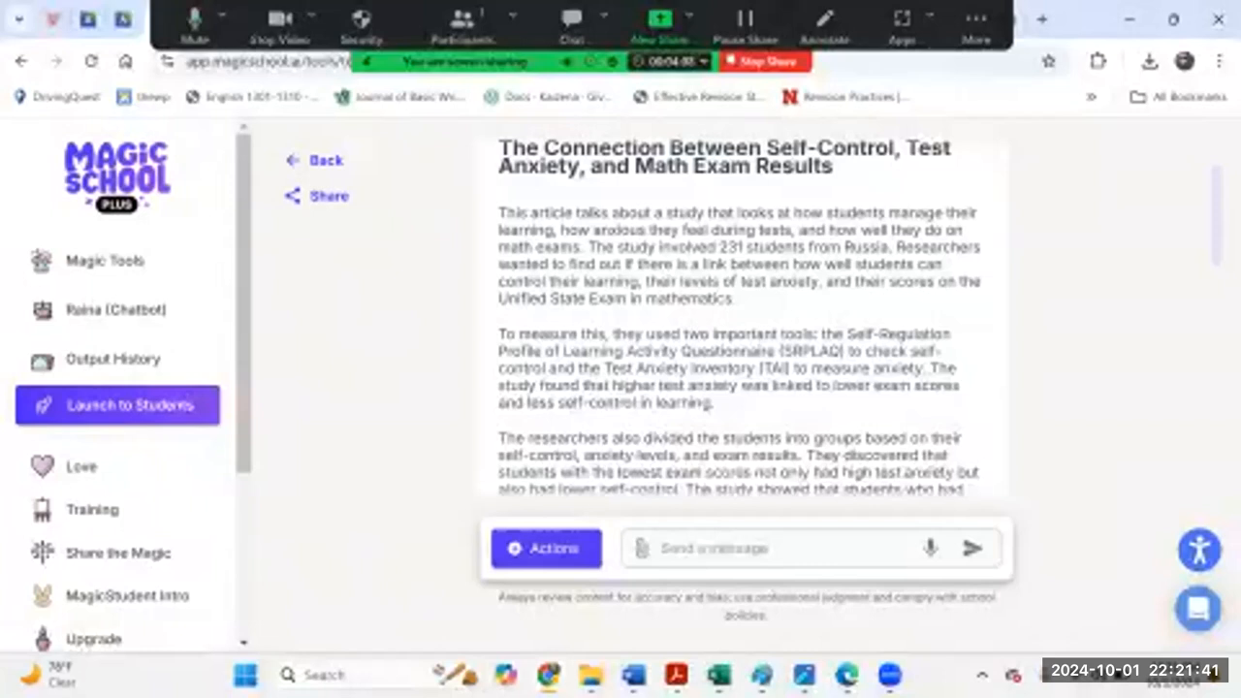
pyautogui.scroll(10, 743, 318)
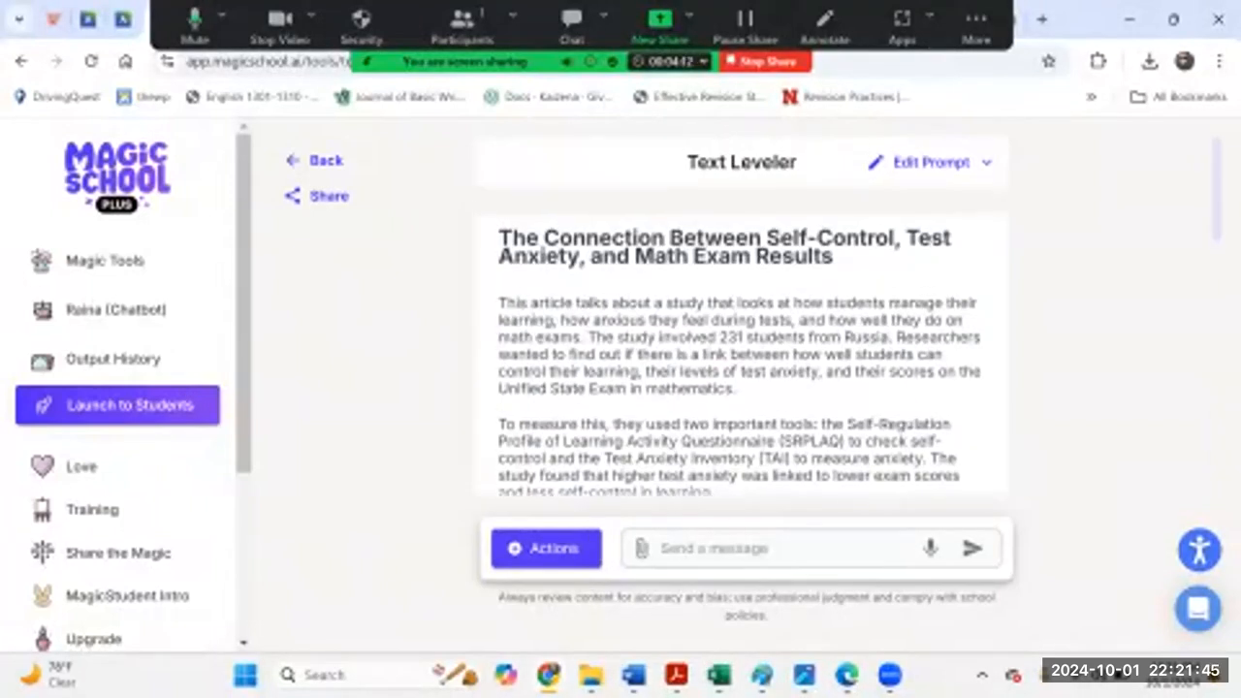
pyautogui.scroll(-10, 743, 318)
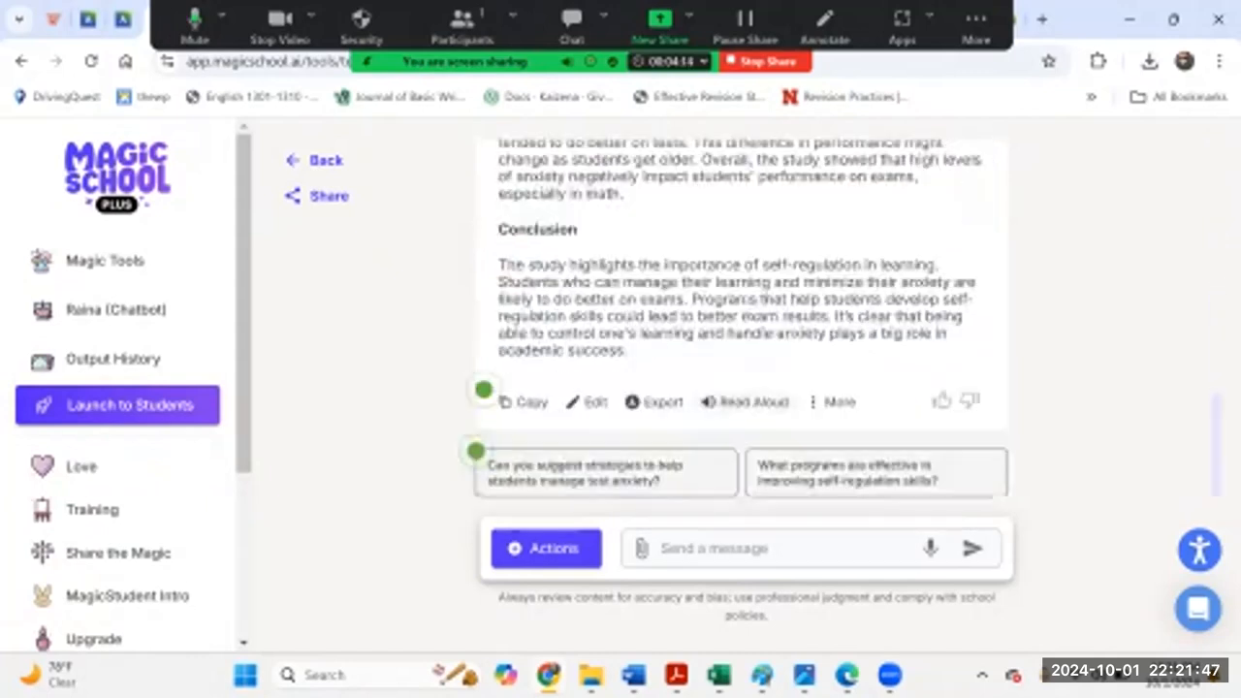
pyautogui.scroll(5, 475, 451)
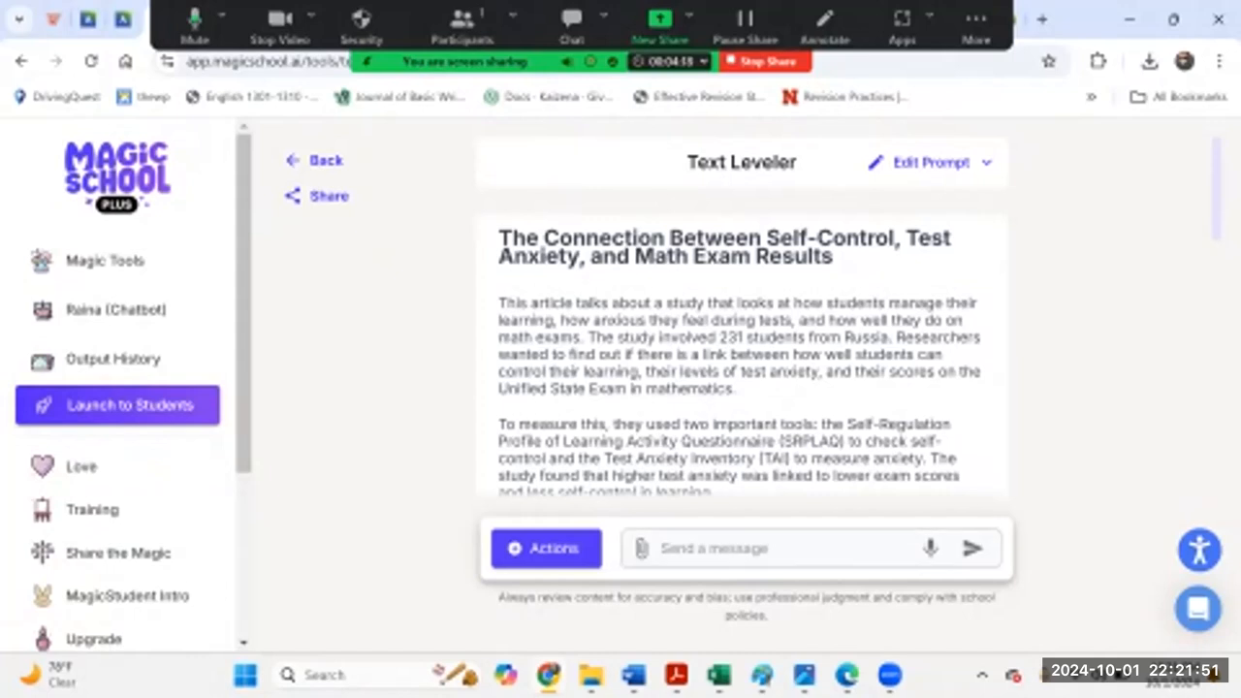
pyautogui.click(766, 549)
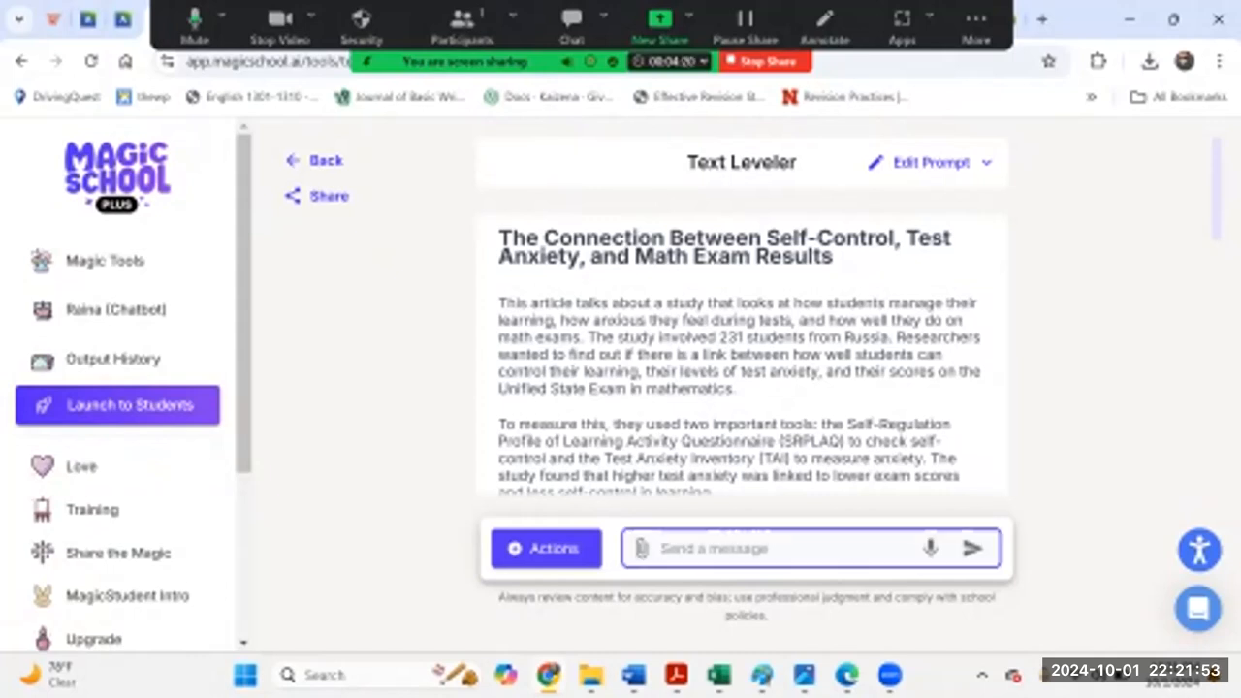
# Step: Switch to the original article PDF in Edge and copy the first paragraph of section 2.2 Measures
pyautogui.hotkey('alt', 'Tab')
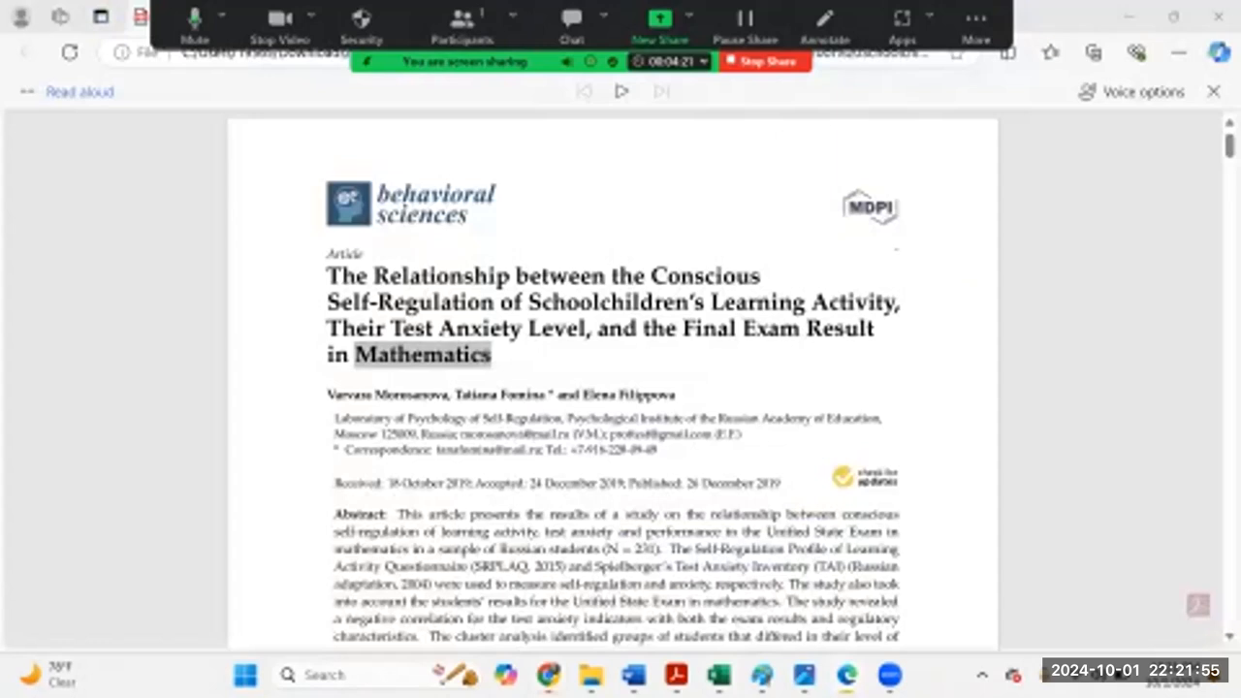
pyautogui.scroll(-1, 613, 378)
pyautogui.scroll(-10, 613, 388)
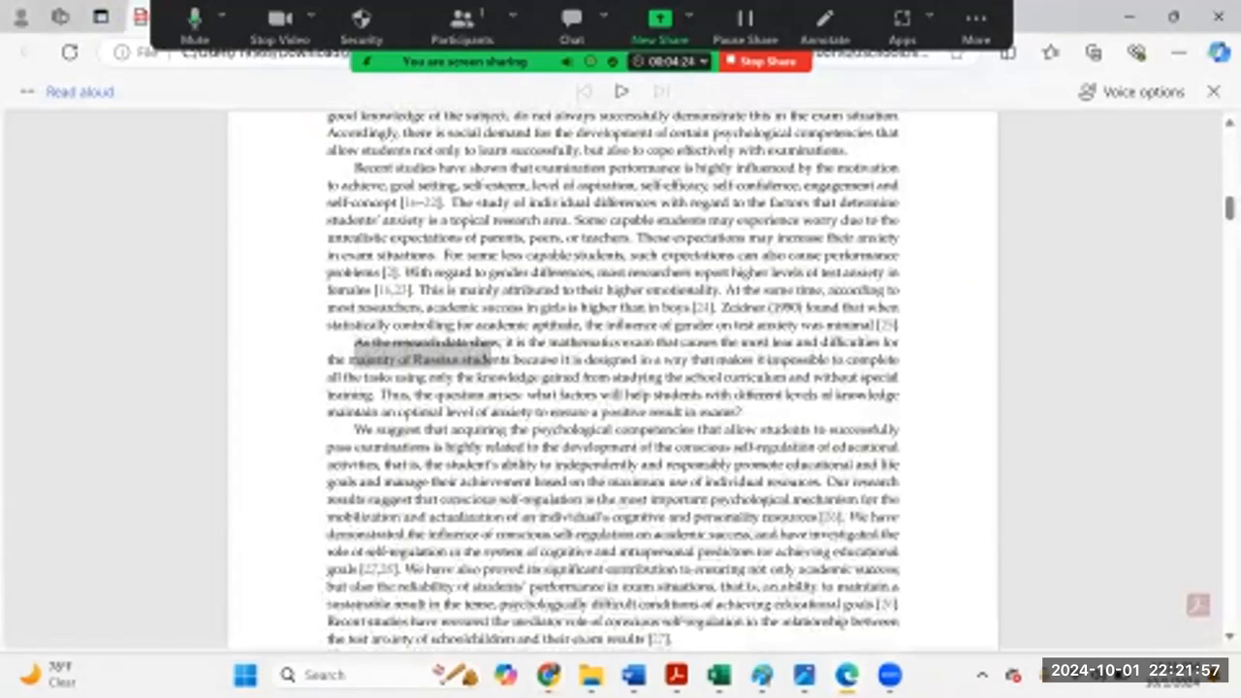
pyautogui.scroll(-1, 613, 388)
pyautogui.scroll(-15, 612, 388)
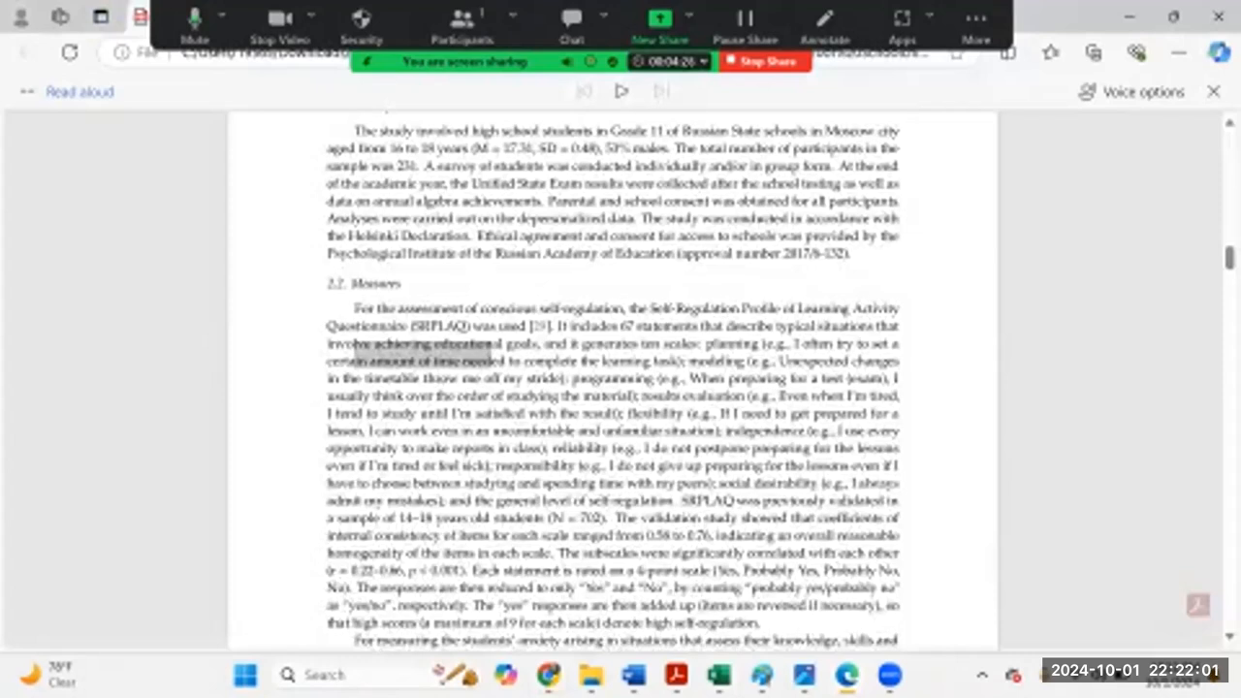
pyautogui.scroll(-8, 613, 388)
pyautogui.scroll(8, 452, 278)
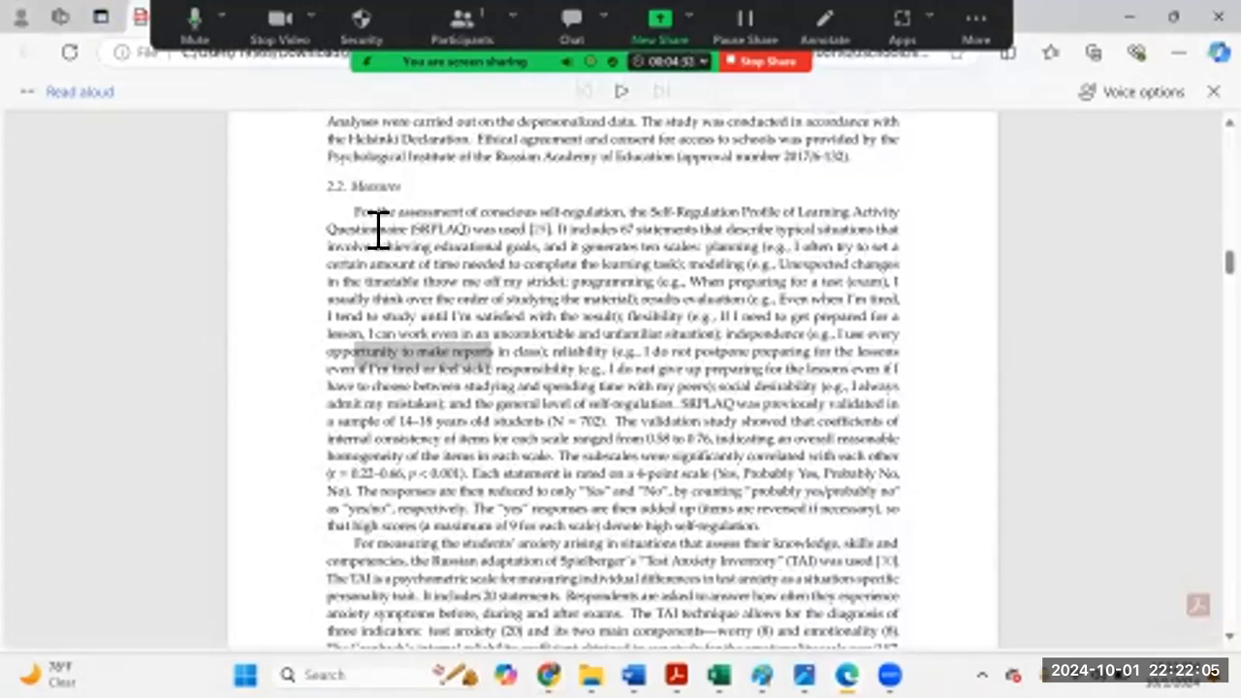
pyautogui.moveTo(355, 212); pyautogui.dragTo(756, 524)
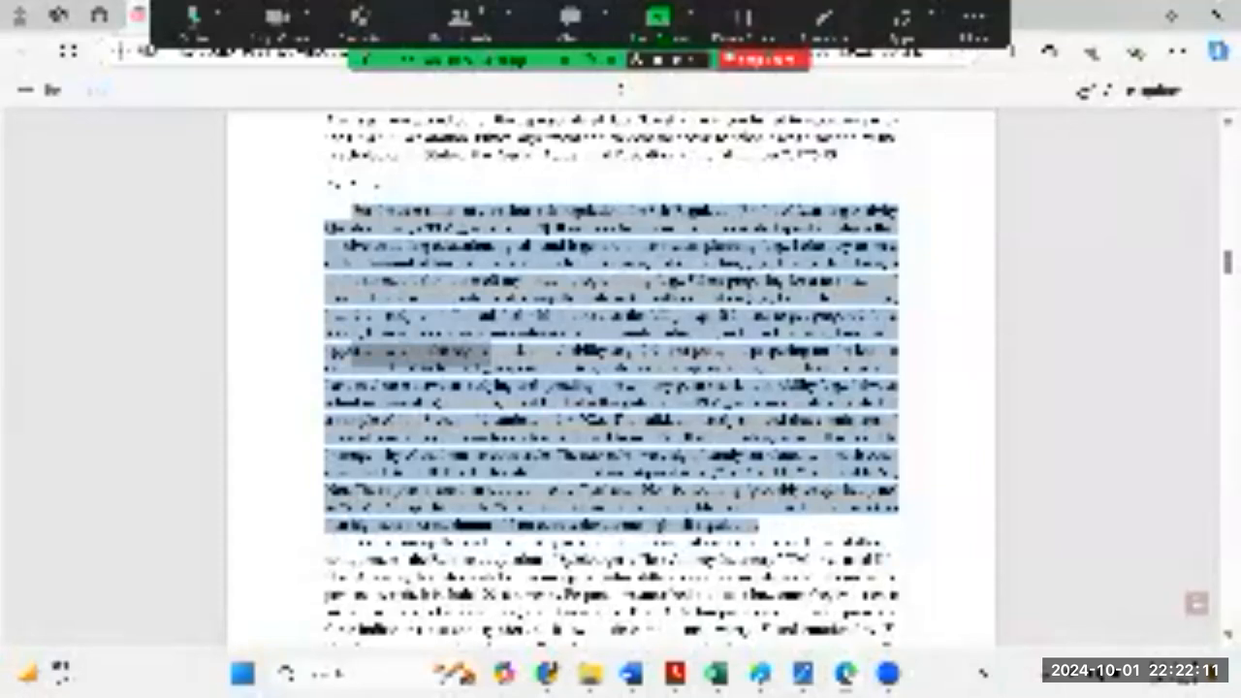
# Step: Return to MagicSchool in Chrome and open a new Text Leveler form from Magic Tools
pyautogui.moveTo(547, 673)
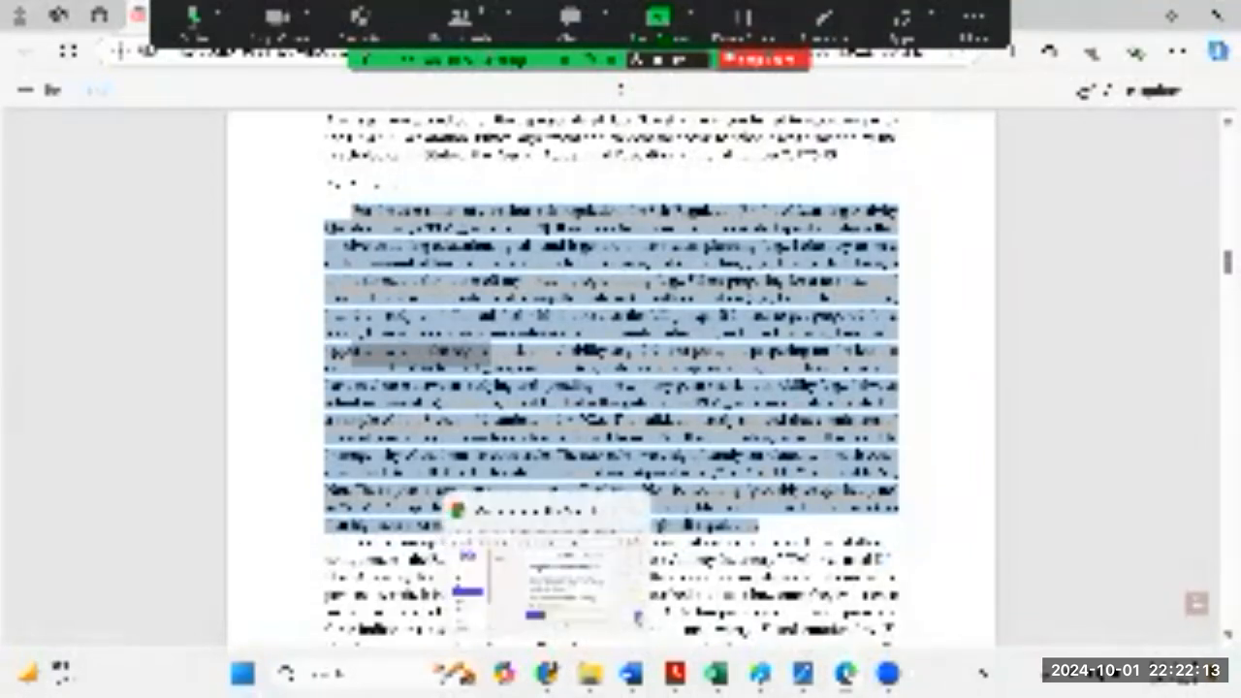
pyautogui.click(546, 582)
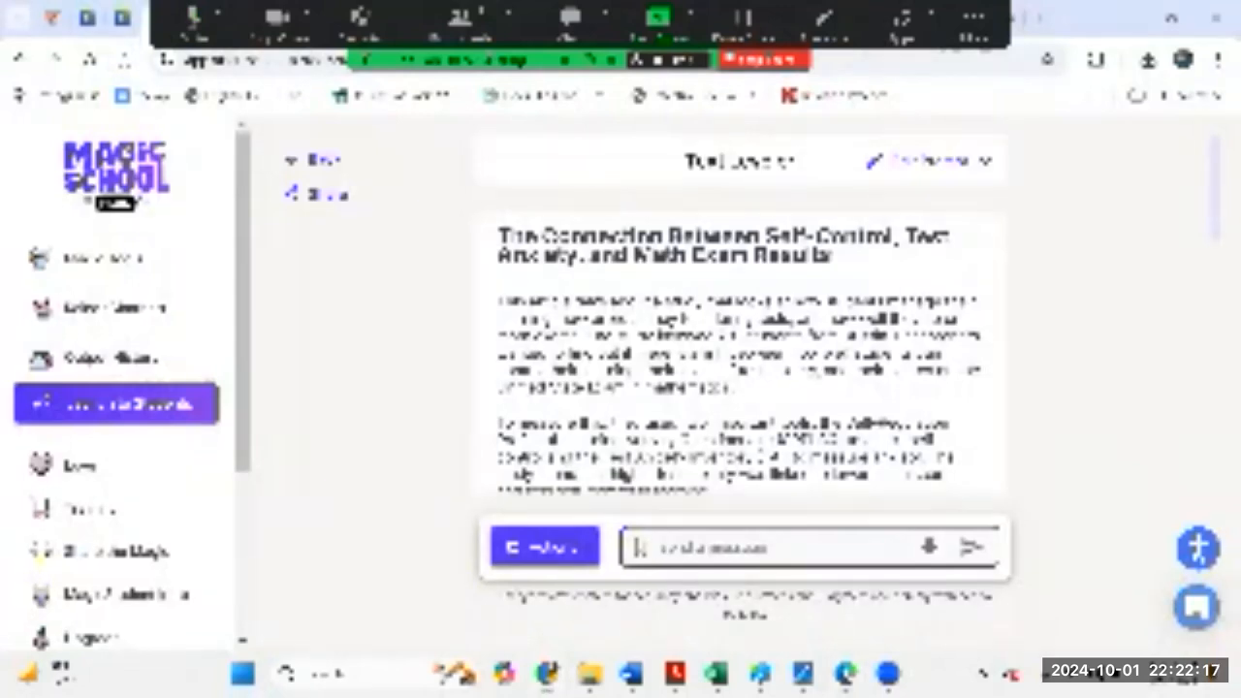
pyautogui.scroll(-3, 736, 320)
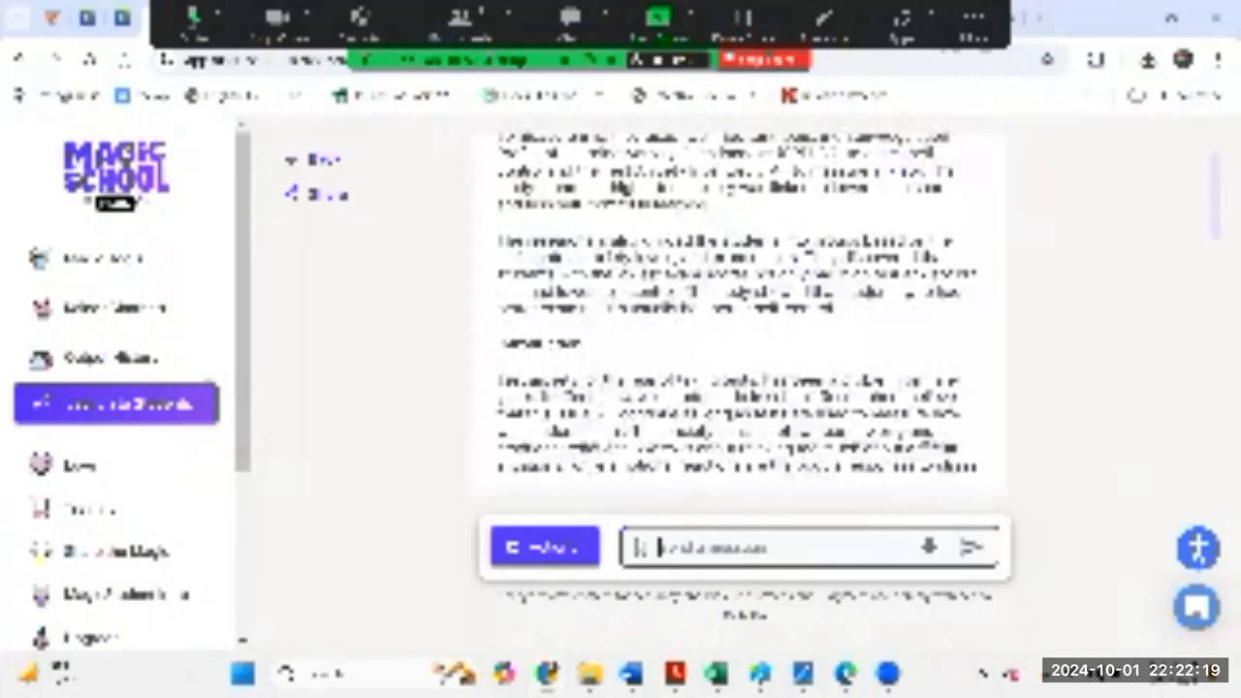
pyautogui.scroll(-5, 737, 310)
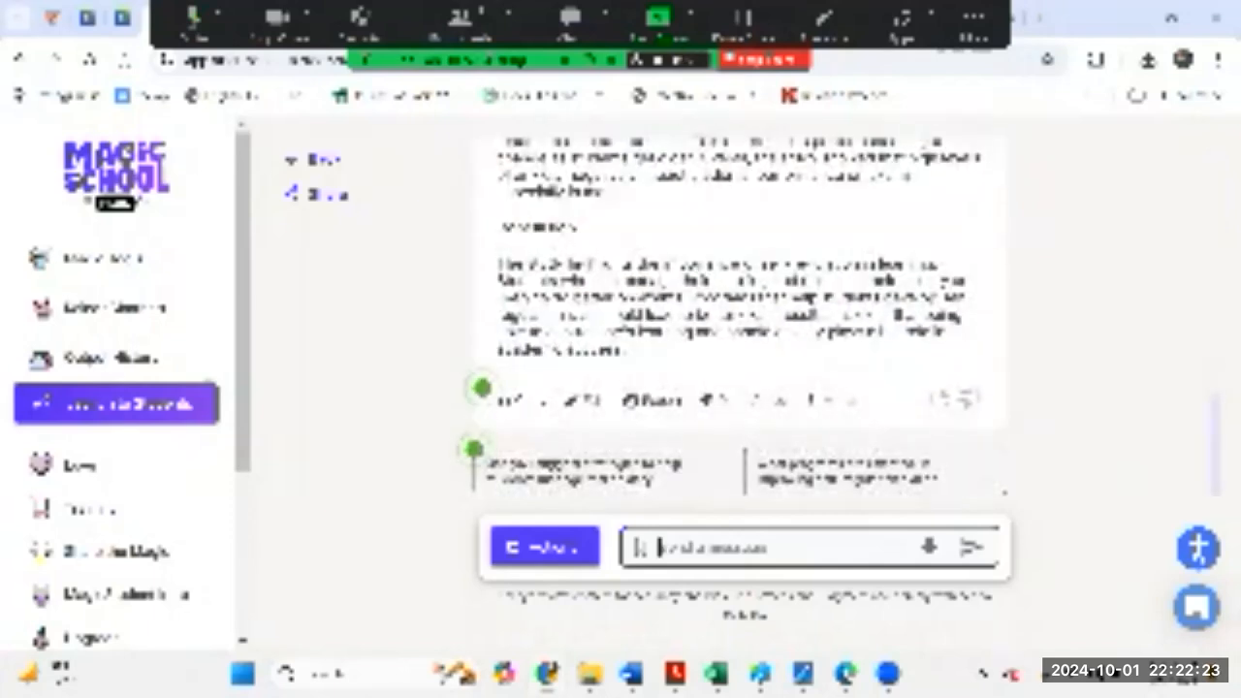
pyautogui.click(103, 259)
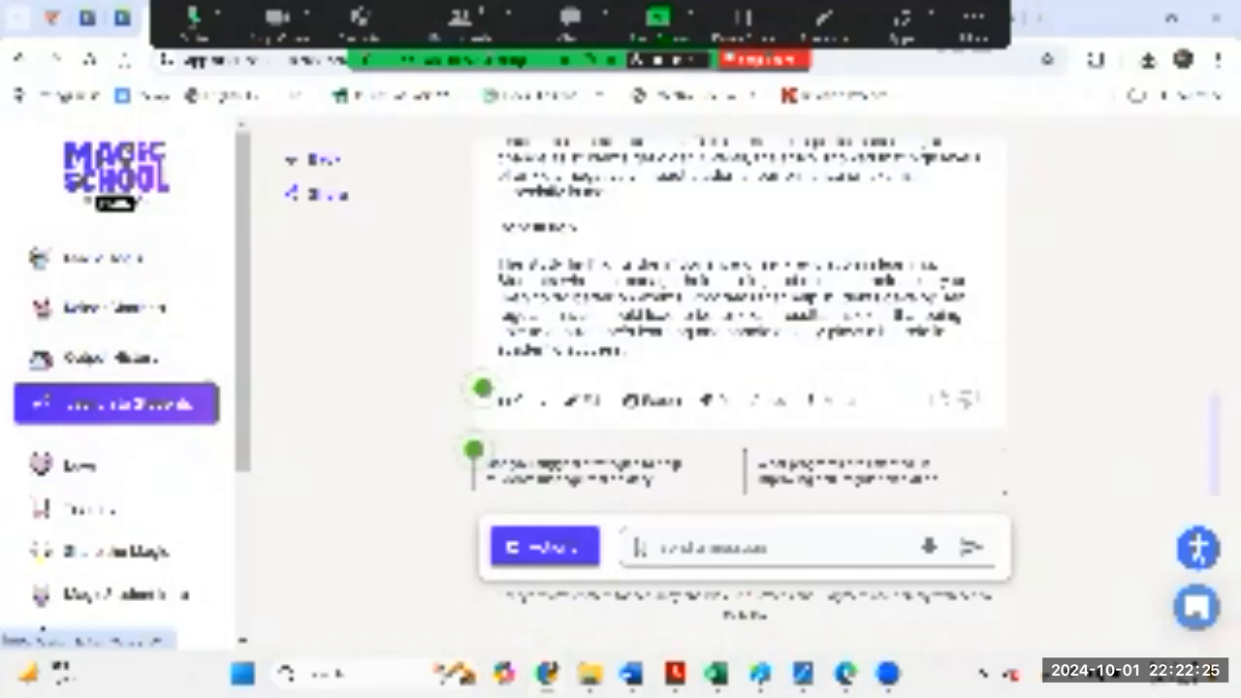
pyautogui.click(97, 258)
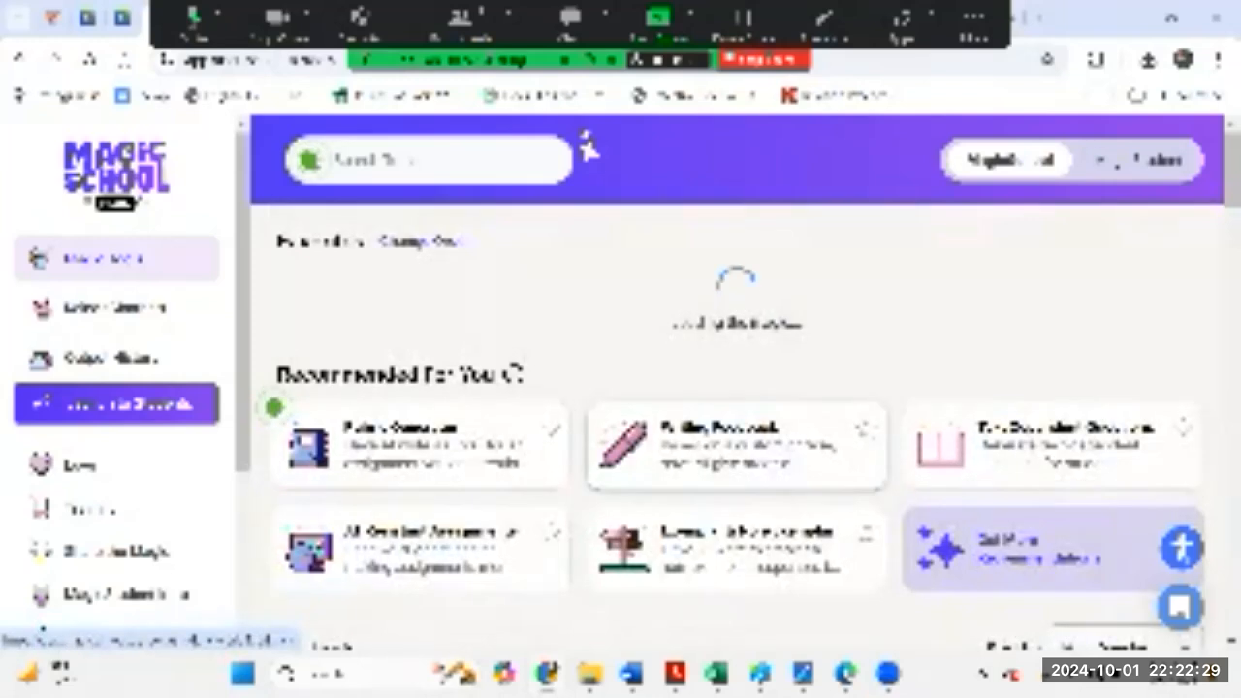
pyautogui.scroll(-10, 737, 446)
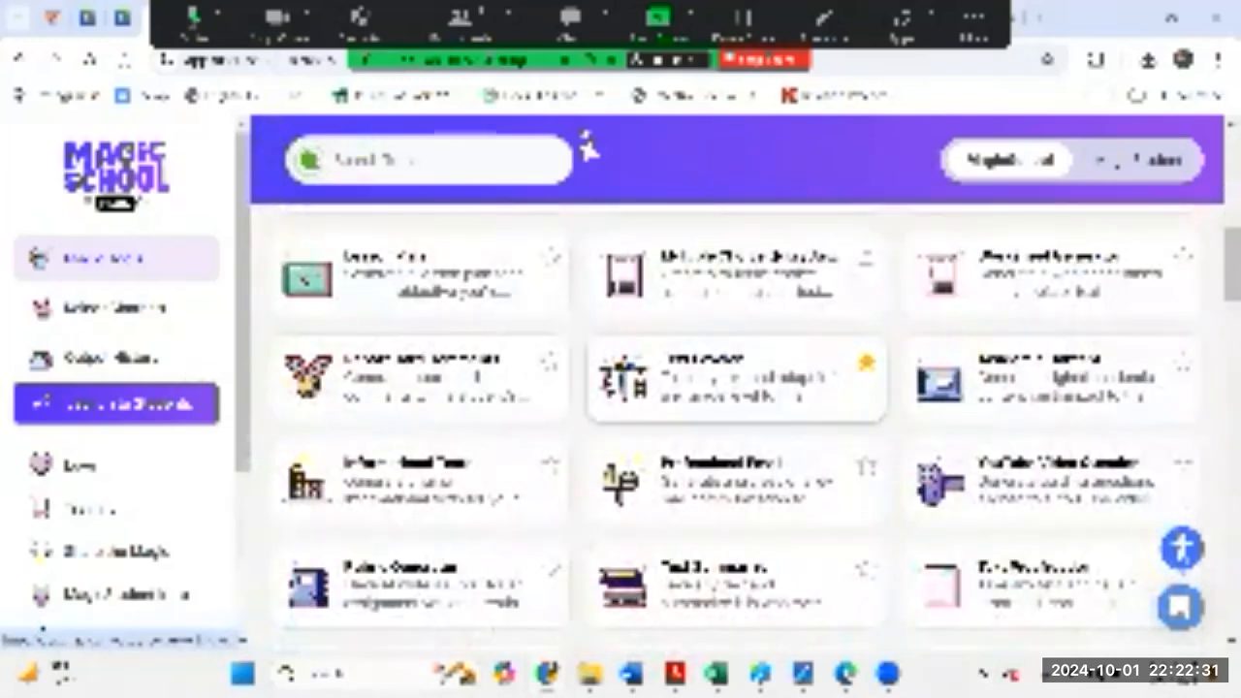
pyautogui.click(737, 378)
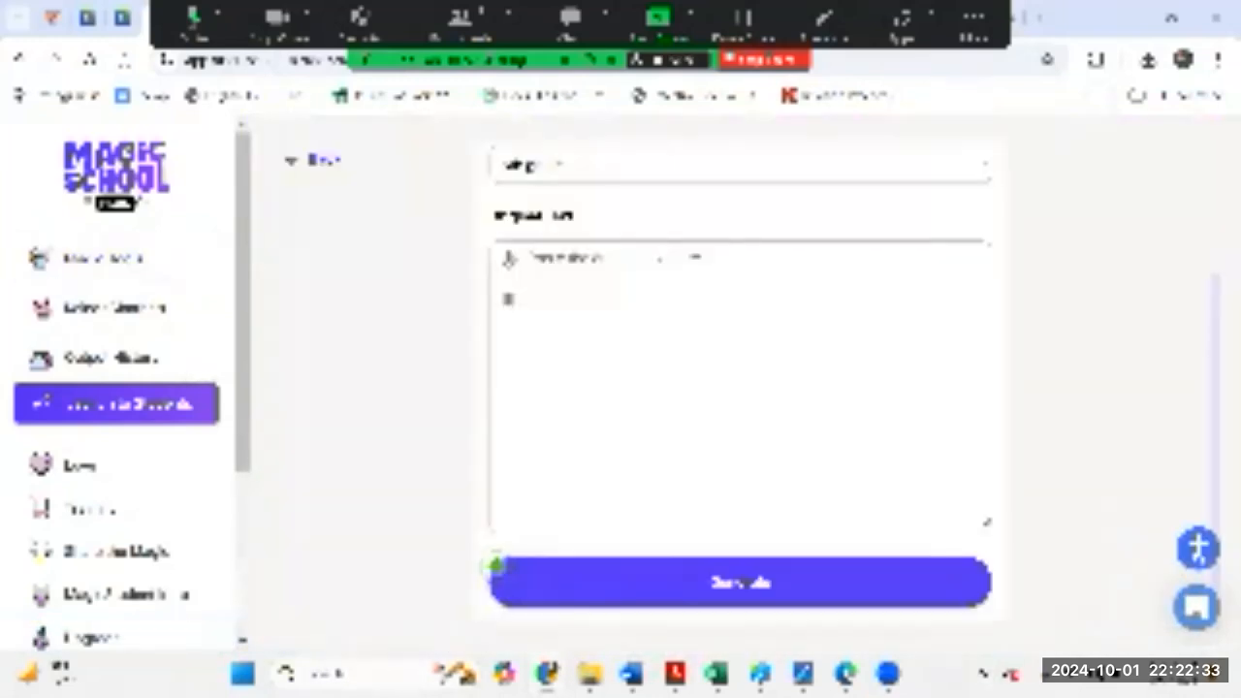
# Step: Paste the copied Measures paragraph as the original text and set the grade level to 8th grade
pyautogui.click(714, 413)
pyautogui.hotkey('ctrl', 'v')
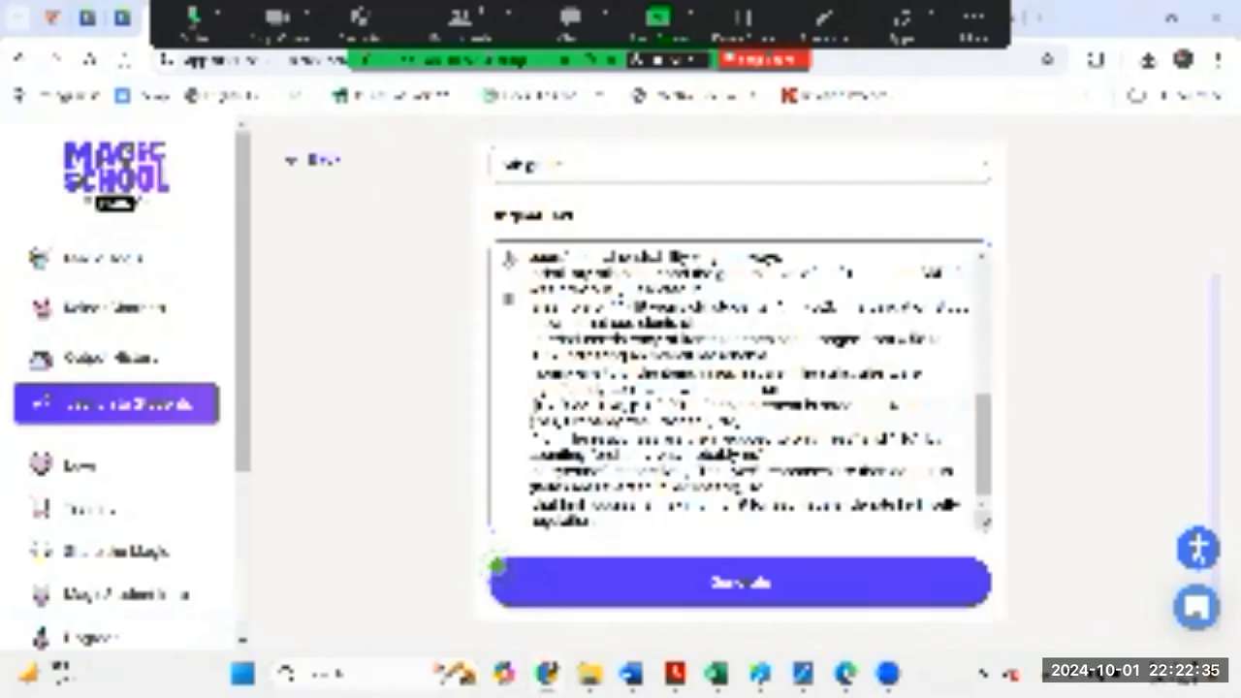
pyautogui.click(740, 165)
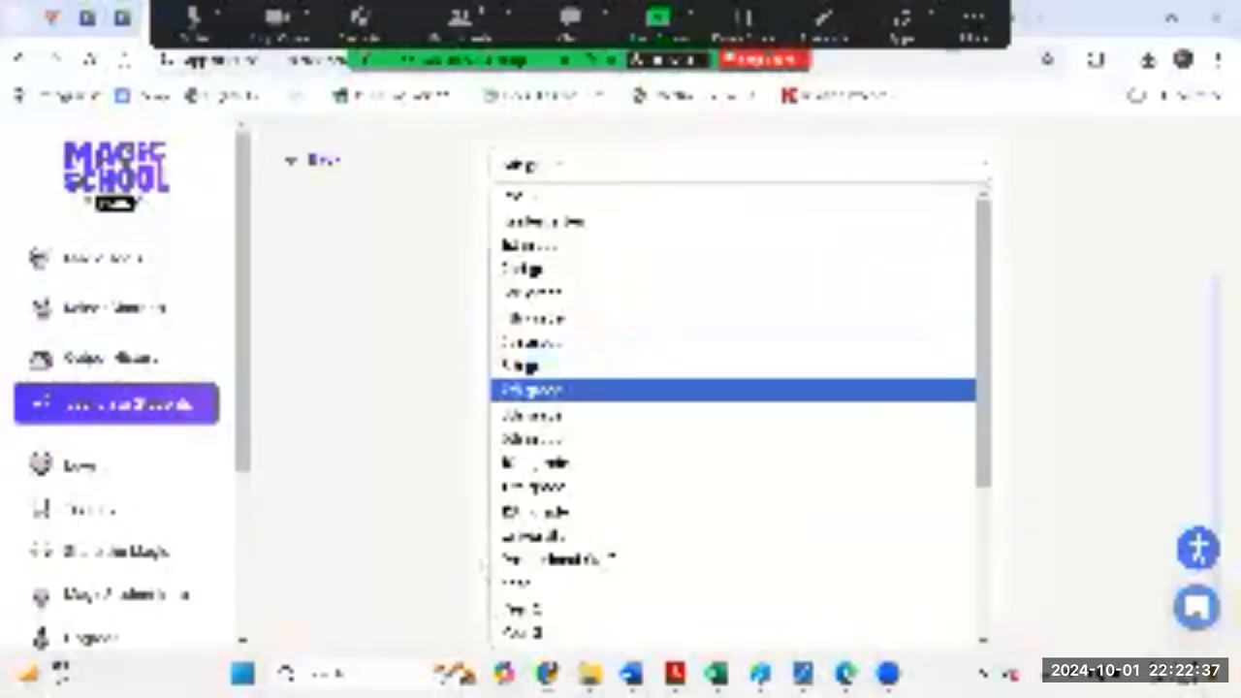
pyautogui.press('Down')
pyautogui.press('Return')
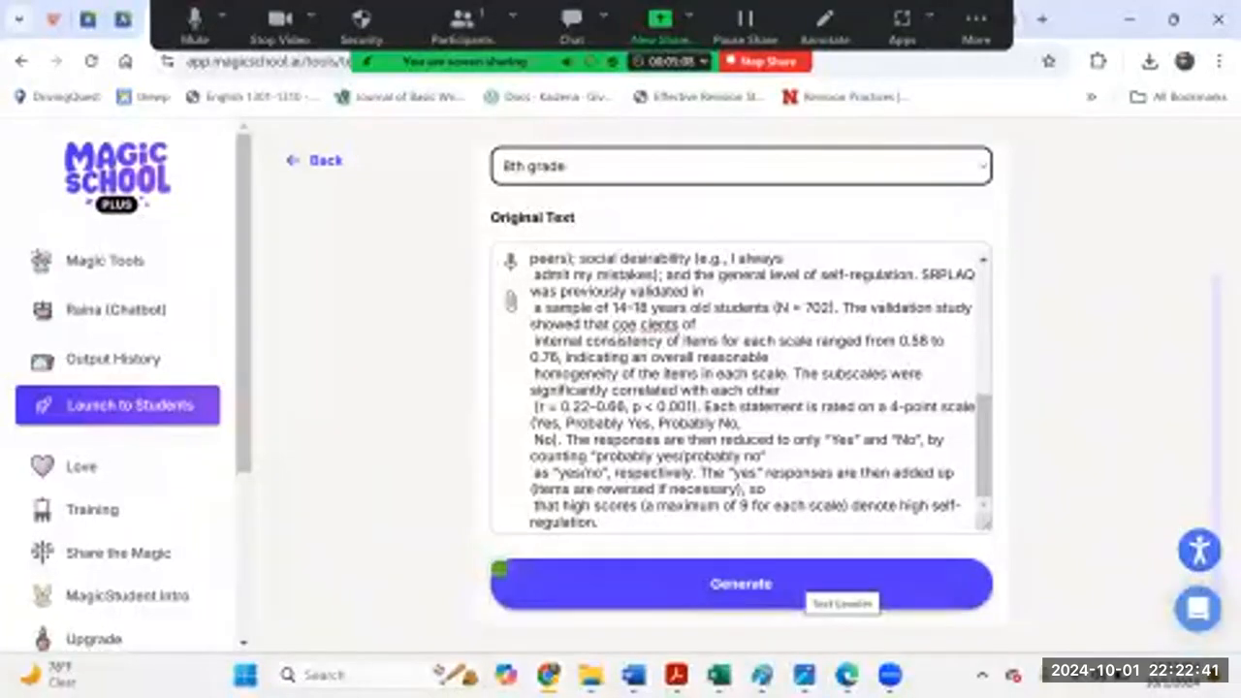
# Step: Generate the leveled version of the pasted paragraph and read through the output
pyautogui.click(834, 585)
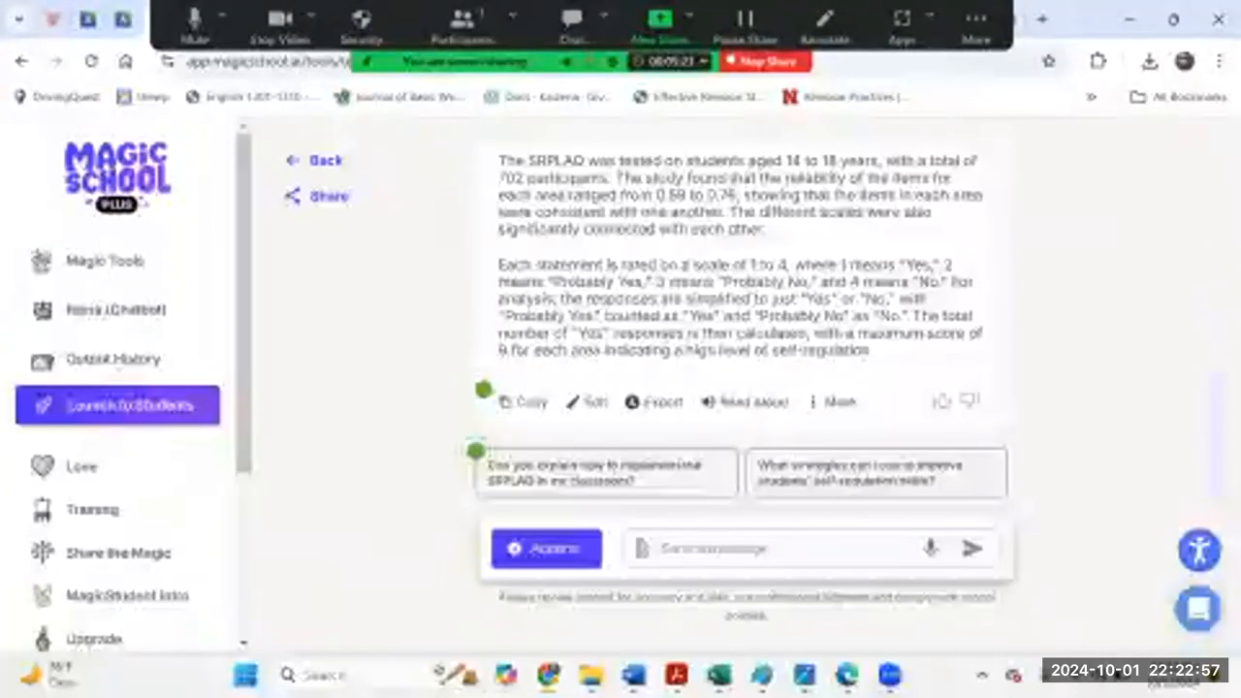
pyautogui.scroll(5, 742, 320)
pyautogui.scroll(2, 742, 320)
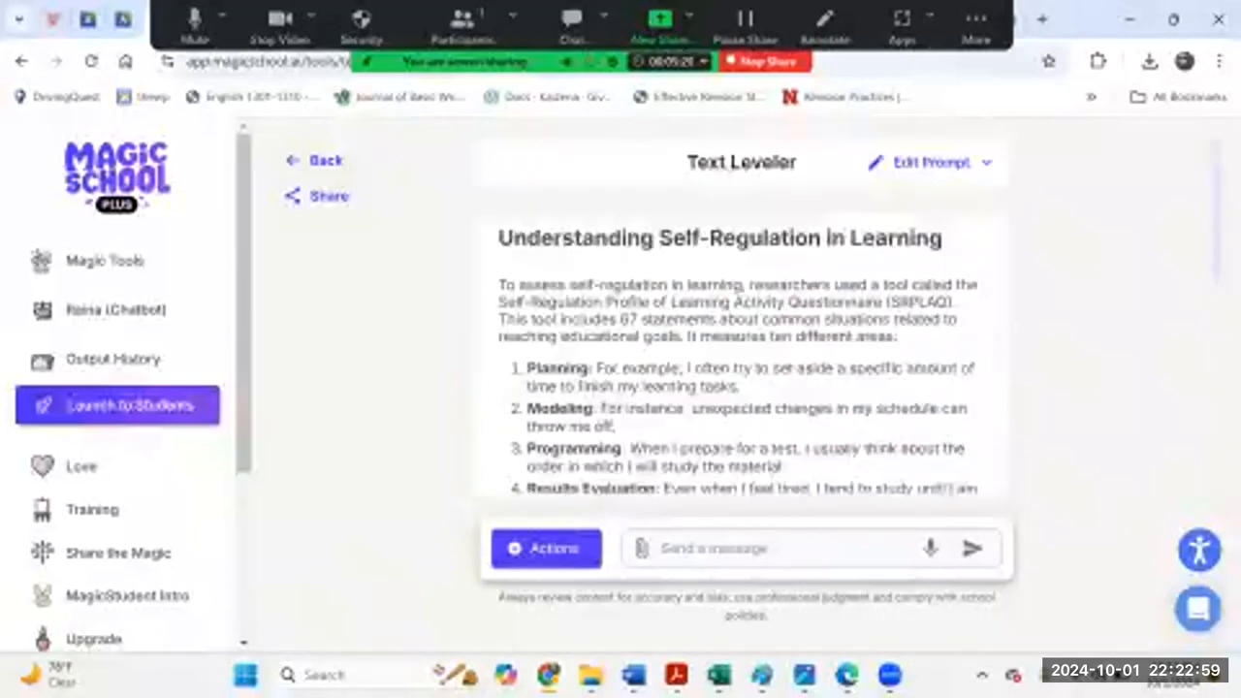
pyautogui.scroll(-5, 742, 320)
pyautogui.scroll(-1, 483, 473)
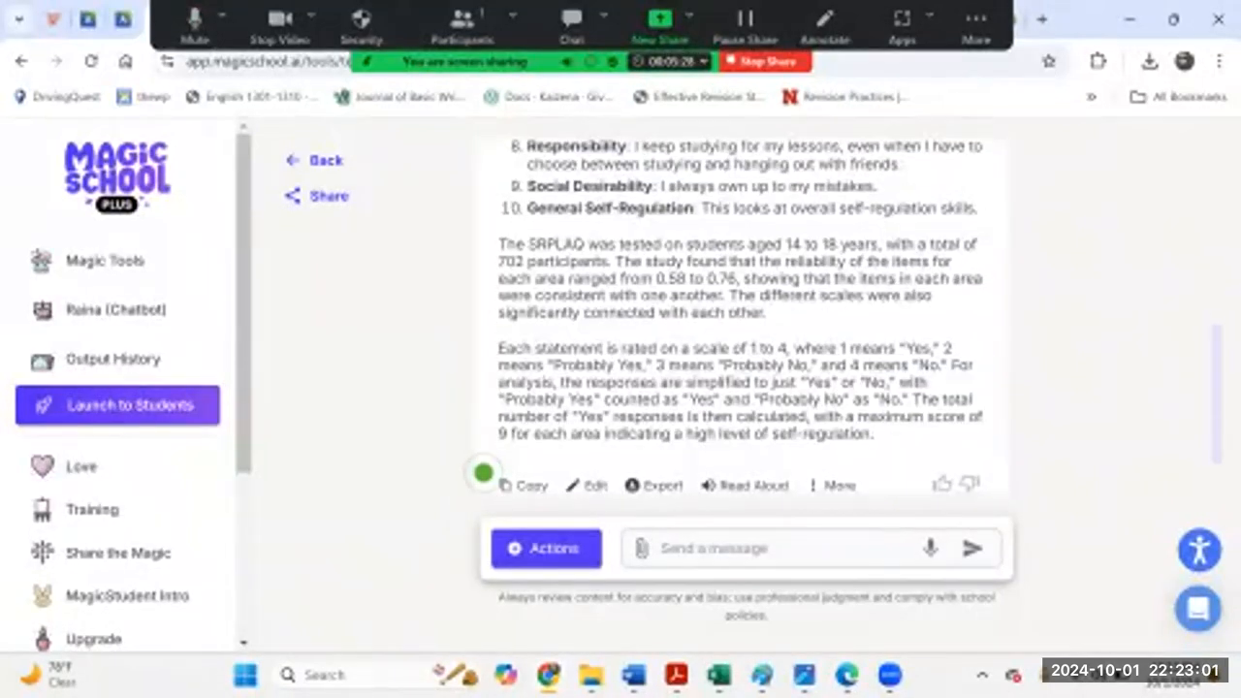